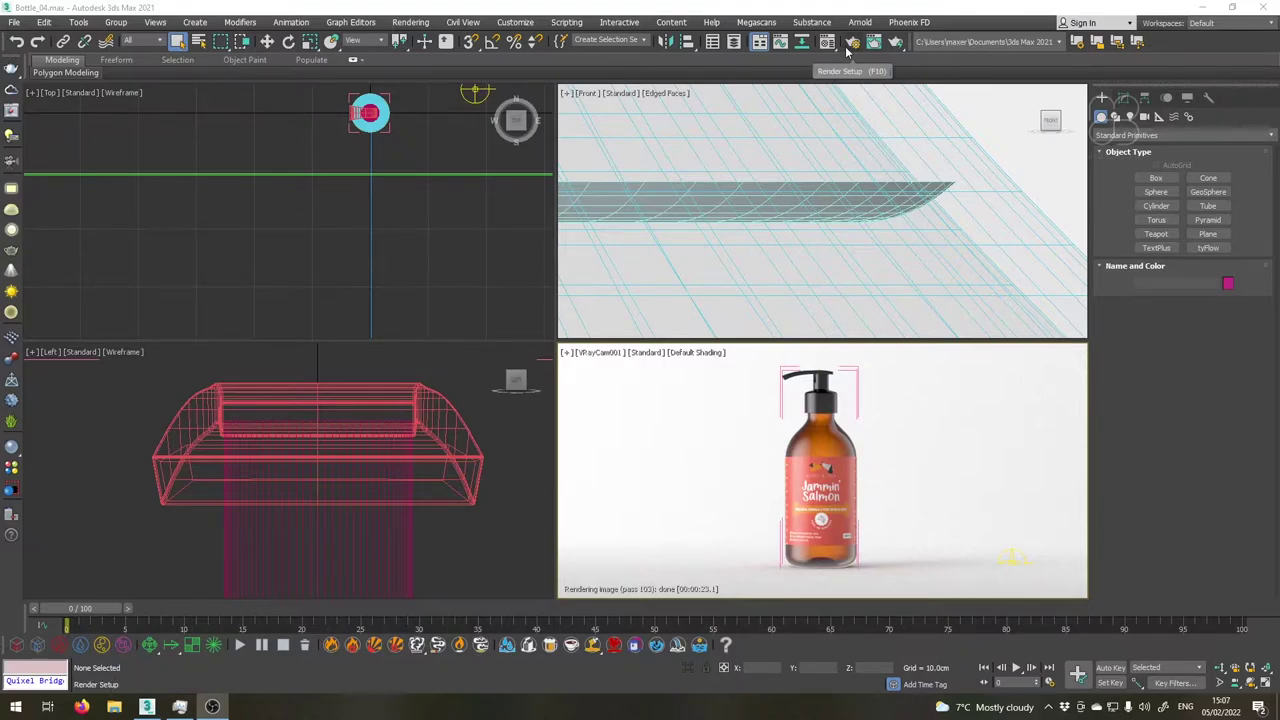
- In Render Setup, set the bucket sampler's min subdivs to 4 and max subdivs to 8
click(845, 46)
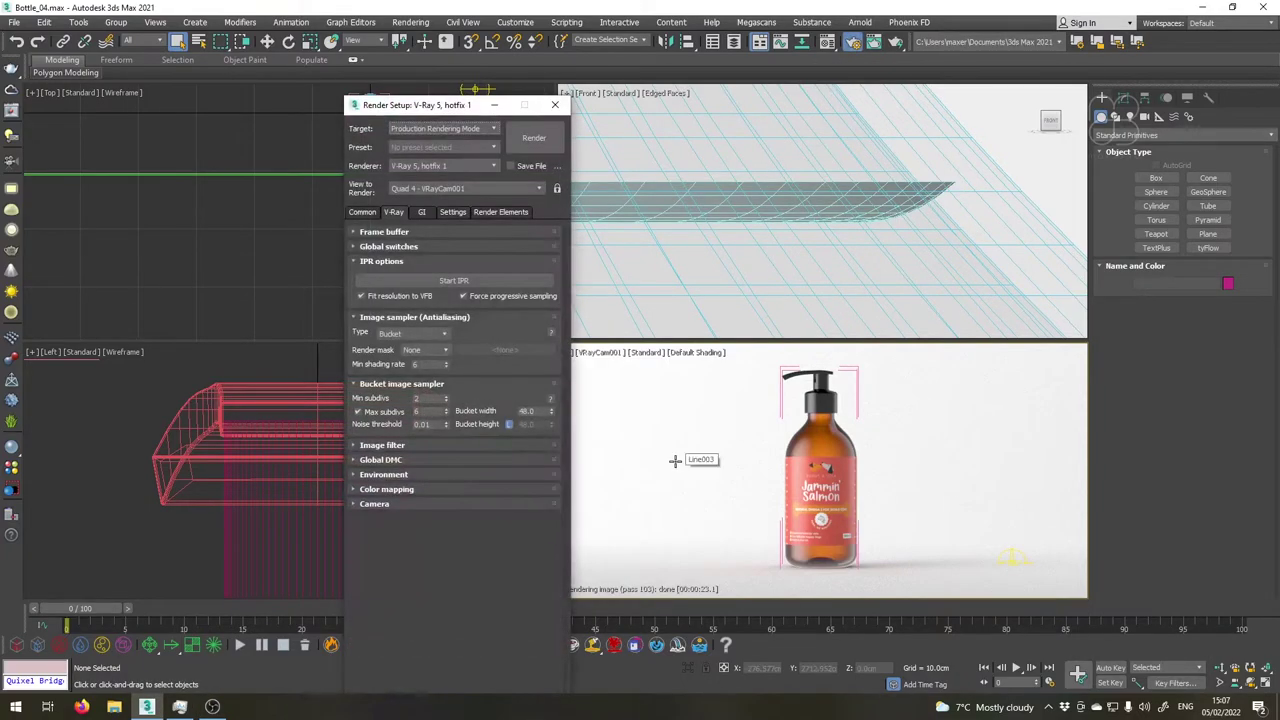
click(425, 398)
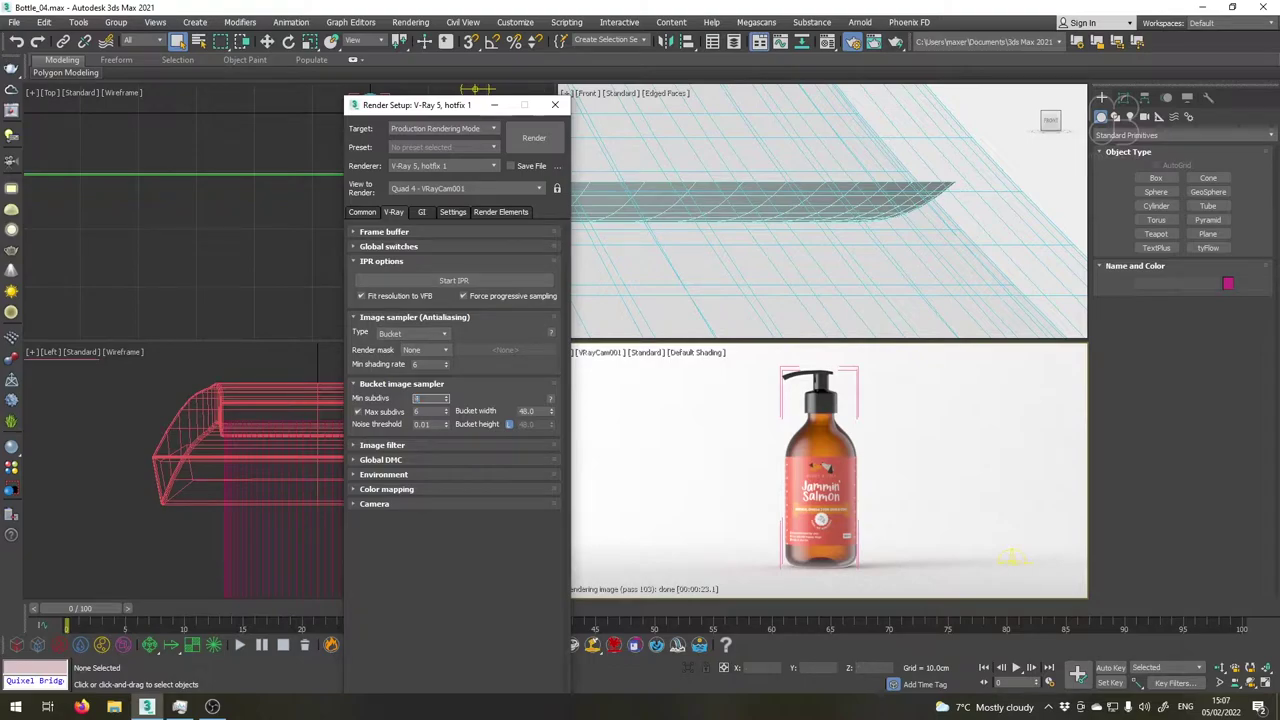
click(425, 411)
text(8)
key(Return)
- In the GI settings, set light cache subdivs to 30 and choose the Animation preset
click(422, 213)
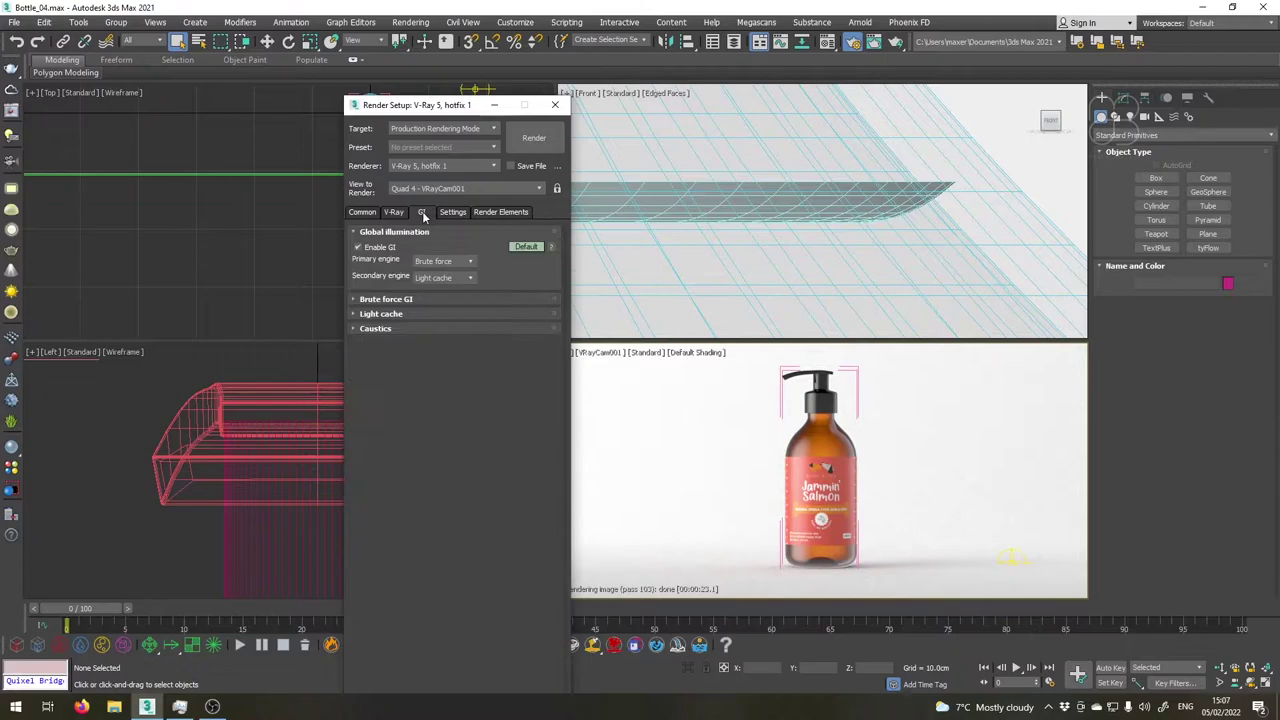
click(405, 299)
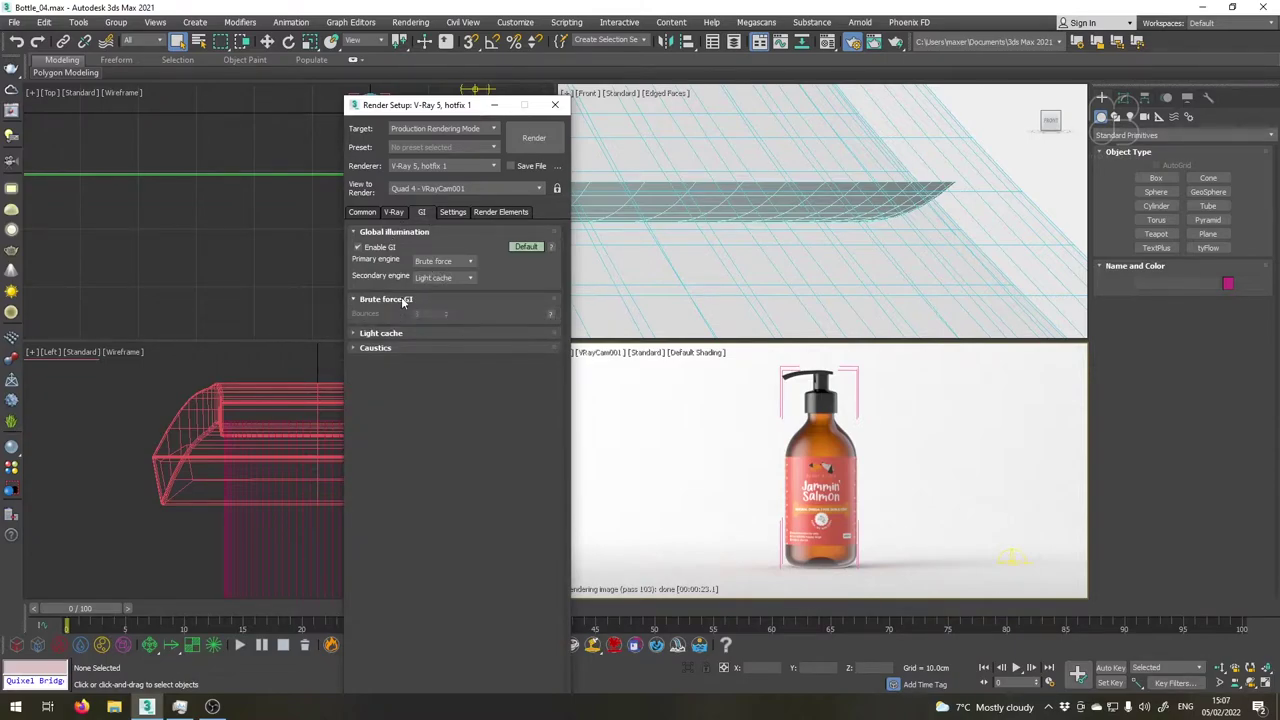
click(397, 334)
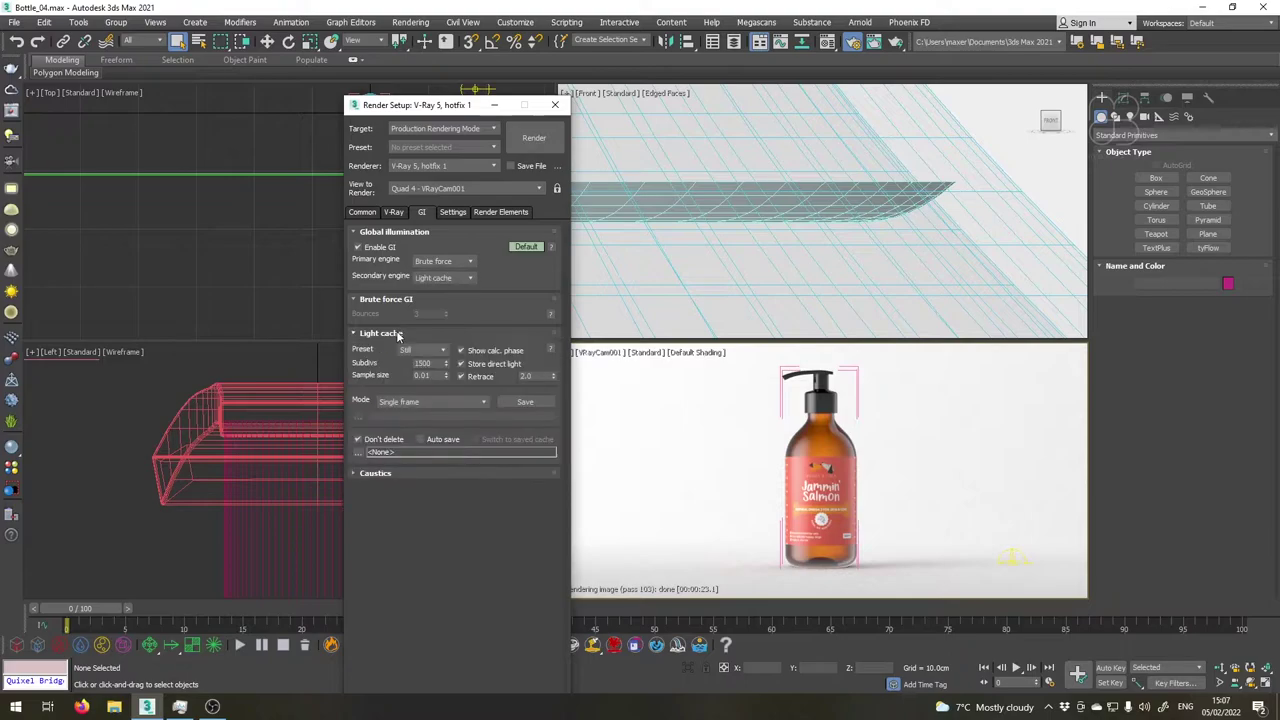
double_click(420, 363)
text(30)
click(420, 350)
click(414, 371)
- Keep Bucket as the image sampler type in the V-Ray settings
click(399, 212)
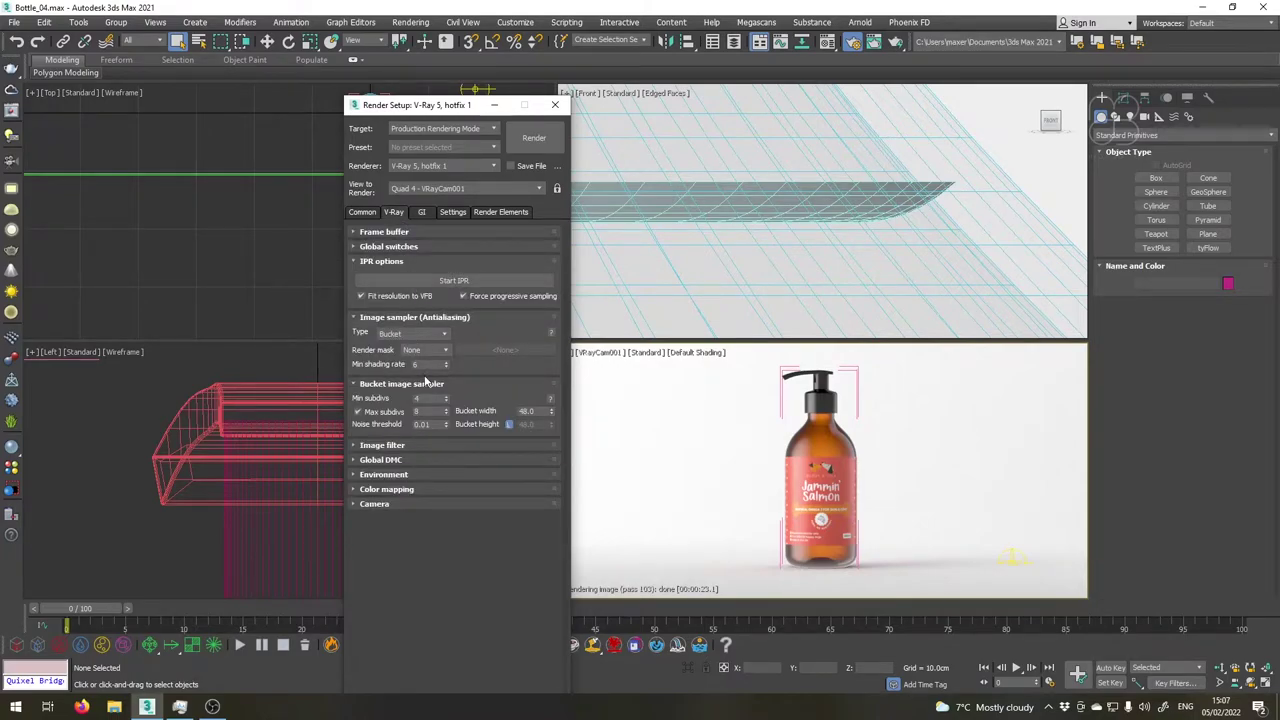
click(440, 334)
click(432, 340)
- Add a VRayDenoiser render element
click(481, 212)
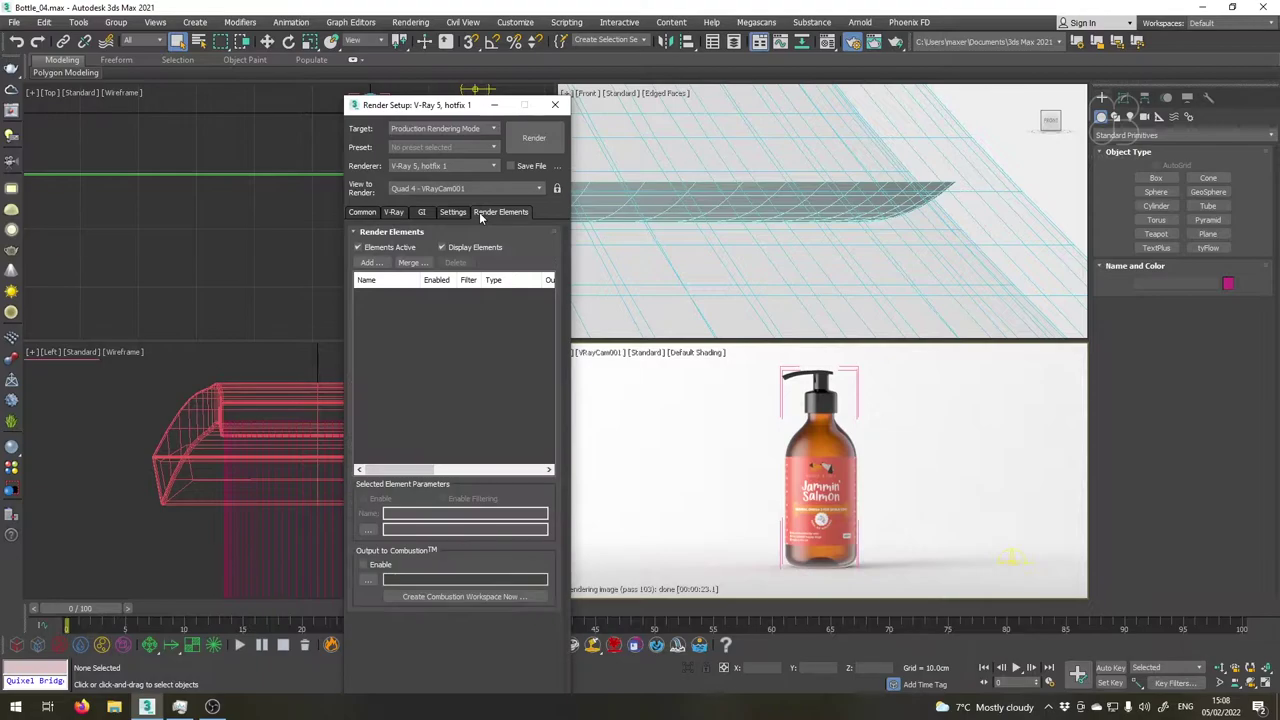
click(370, 262)
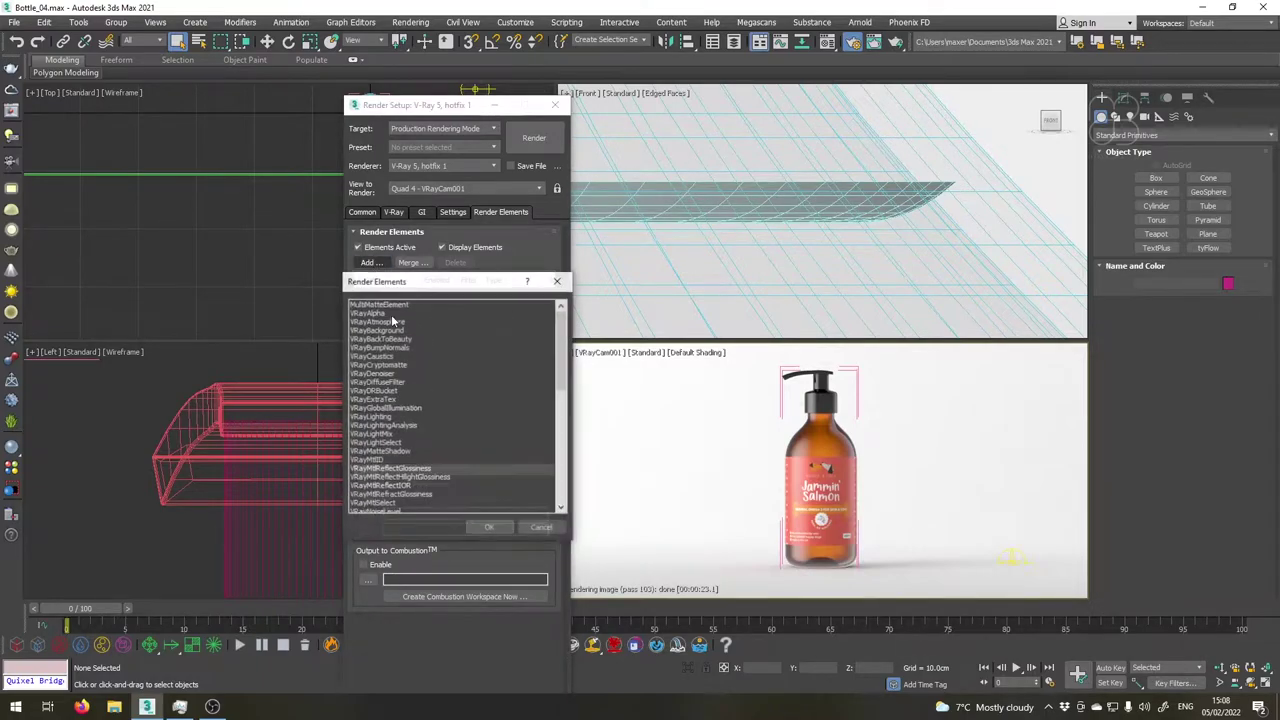
click(380, 374)
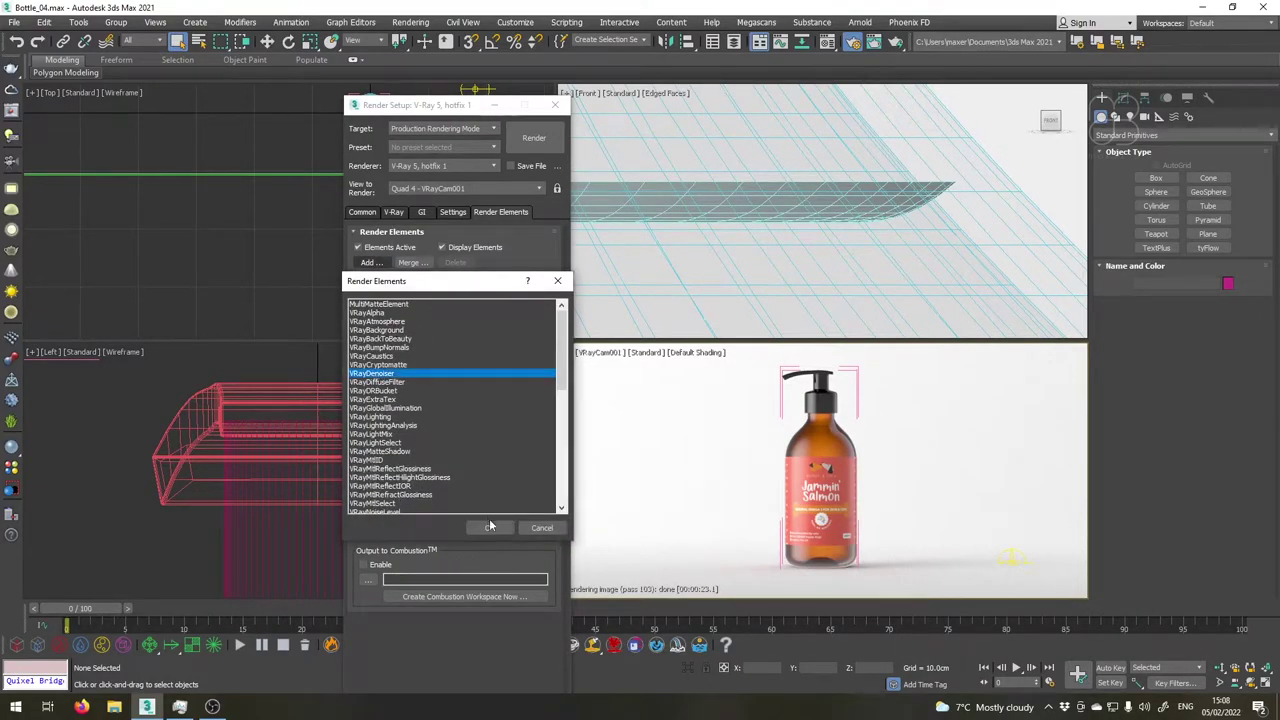
click(489, 527)
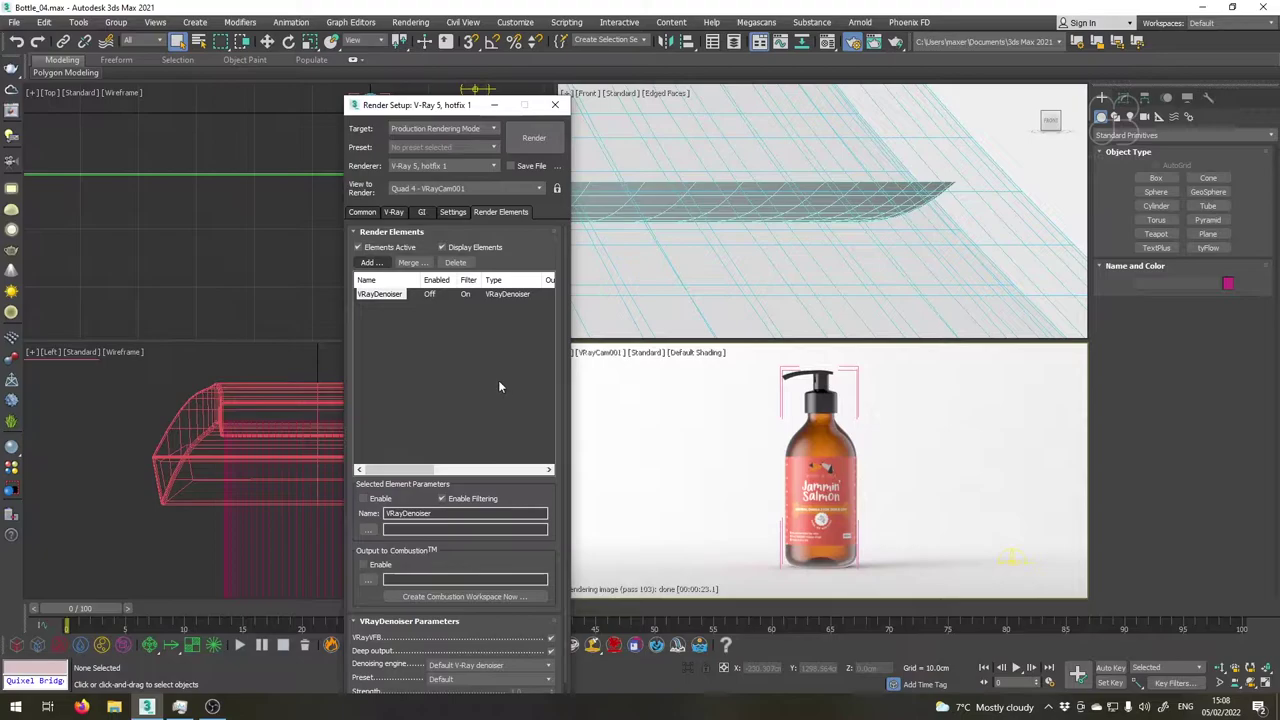
- Add a VRayWireColor render element
click(370, 262)
scroll(400, 440, down, 10)
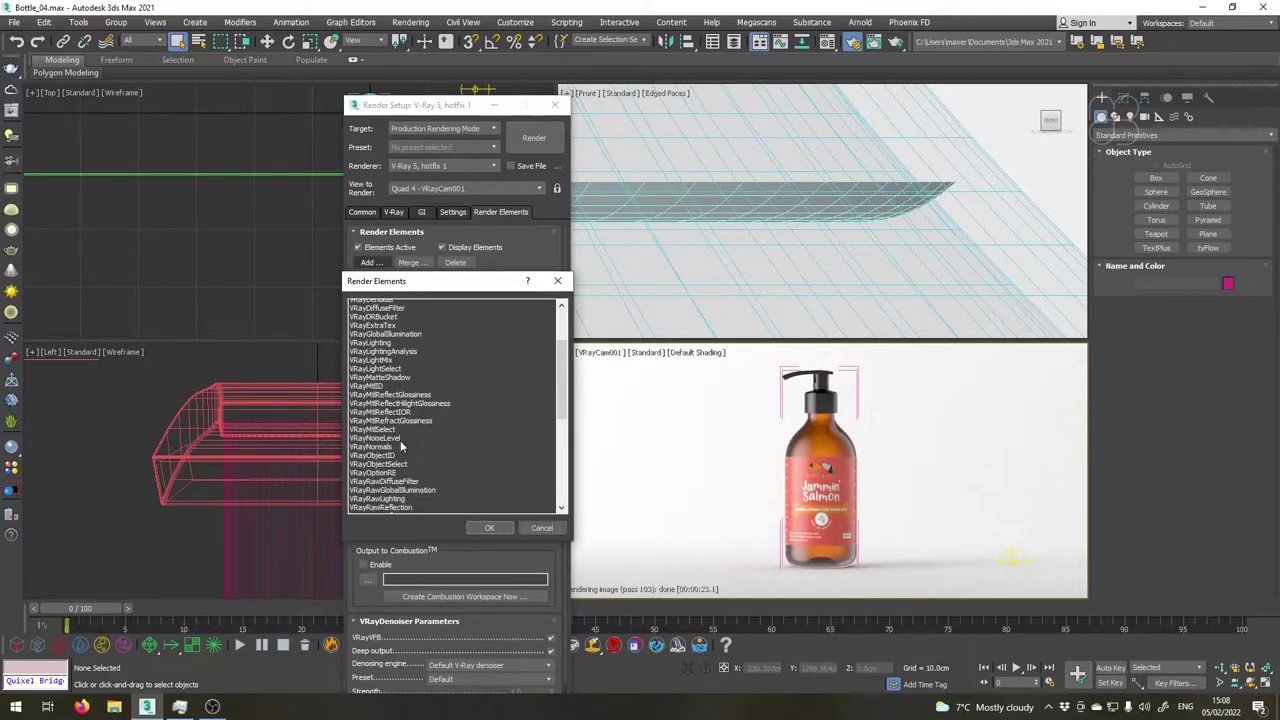
scroll(400, 440, down, 8)
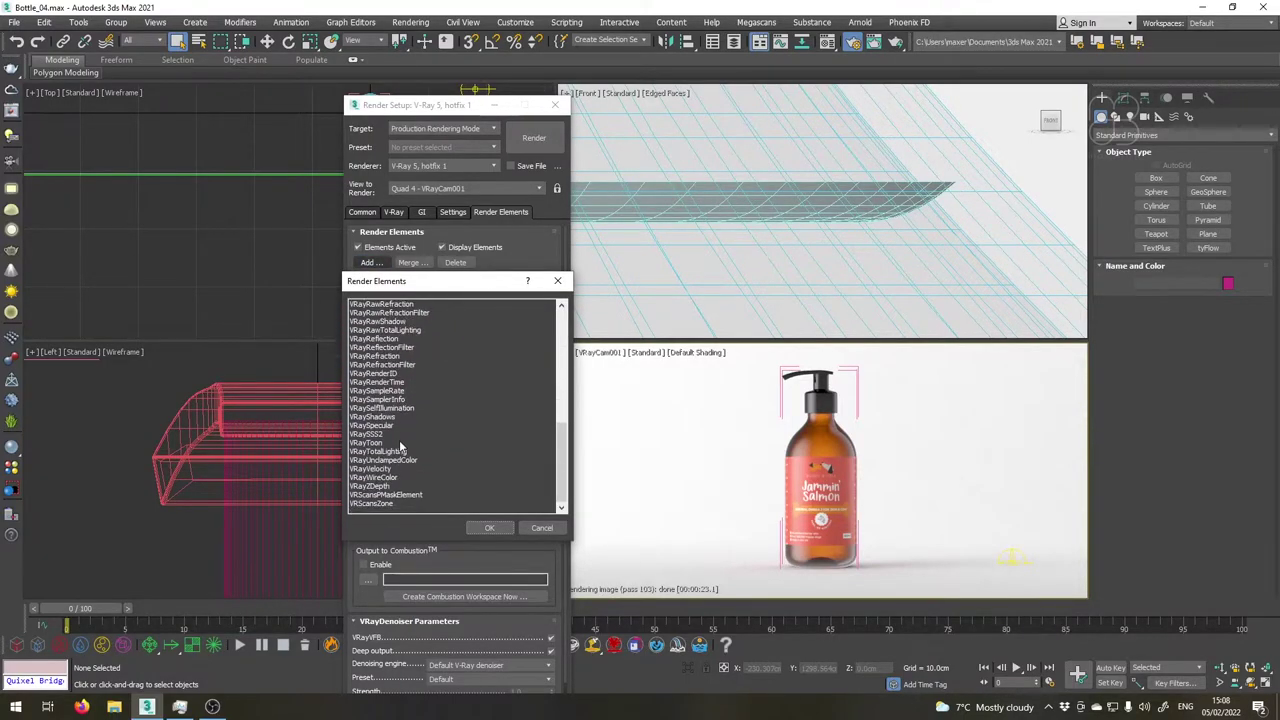
click(373, 478)
click(484, 527)
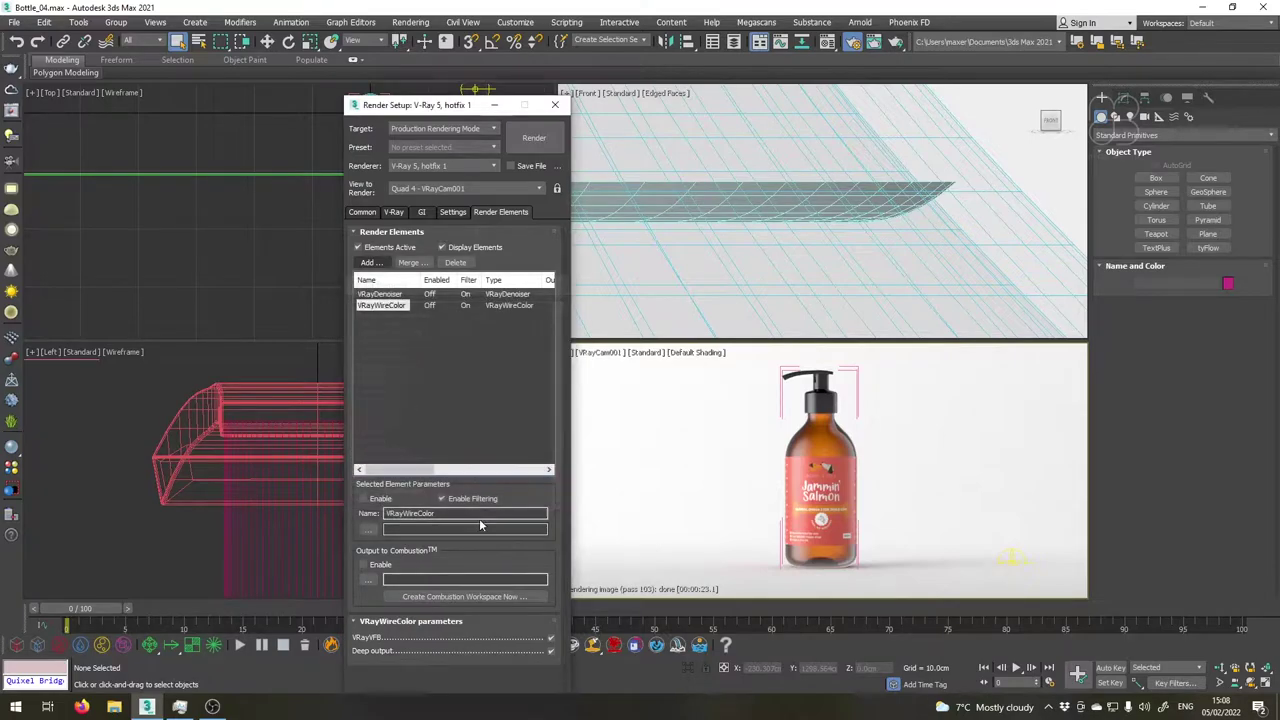
- Select the bottle, the curved label plane and the cap to inspect them
click(818, 470)
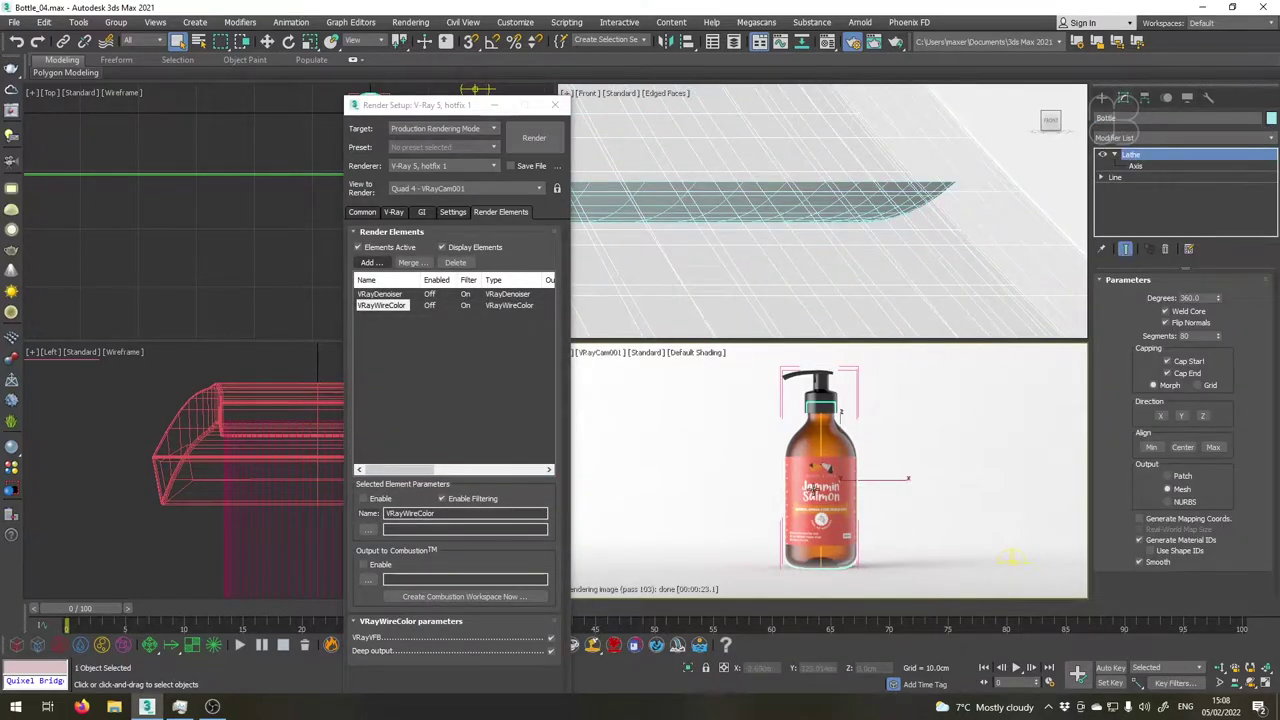
click(820, 500)
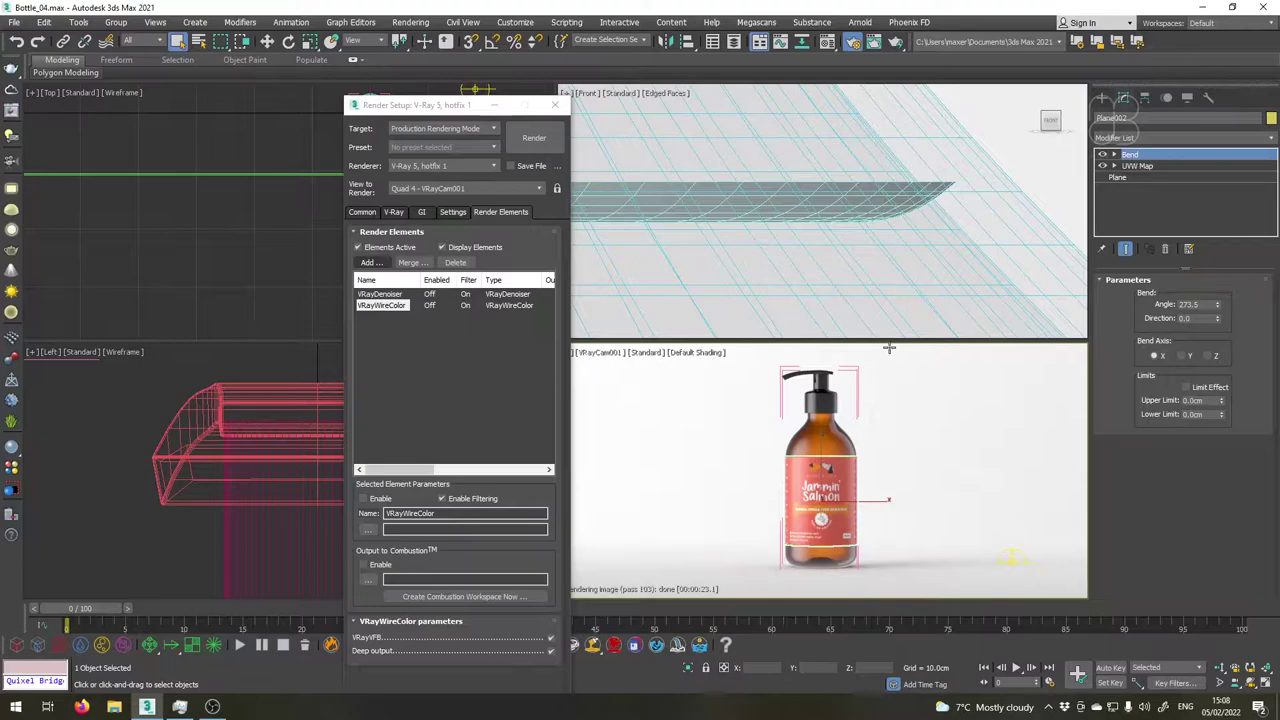
click(823, 450)
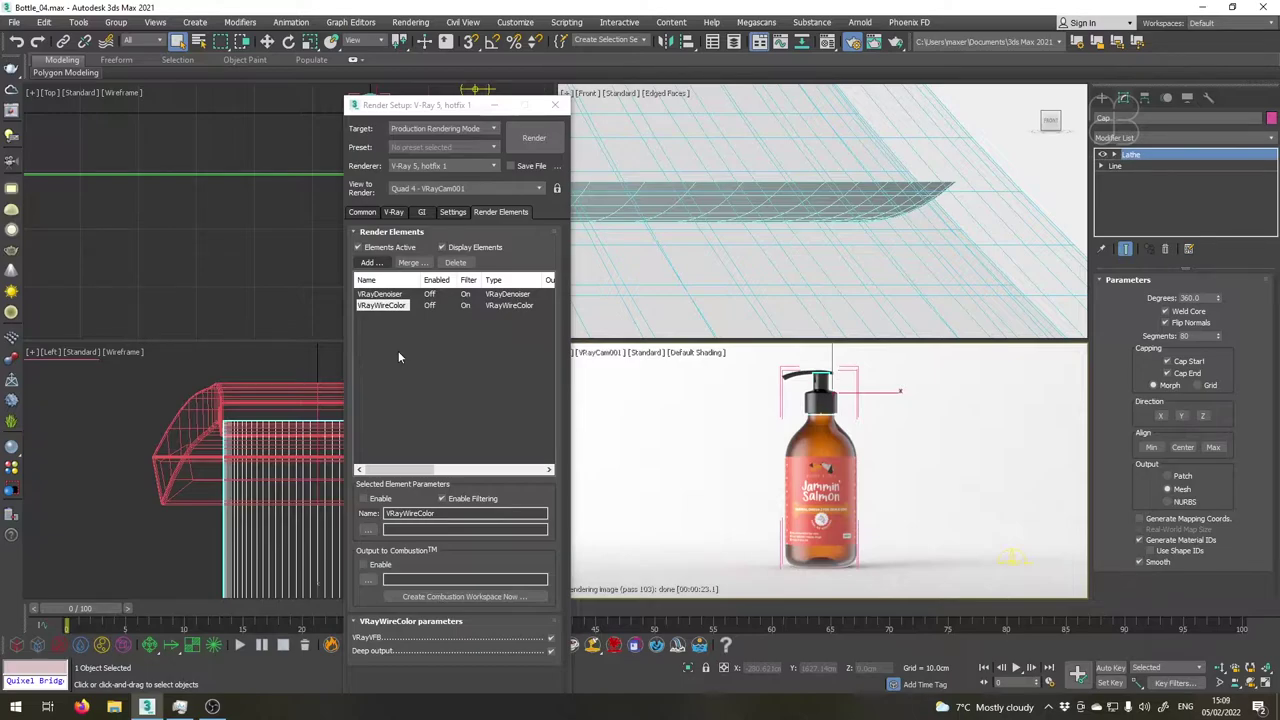
- Add a VRayReflection render element
click(371, 262)
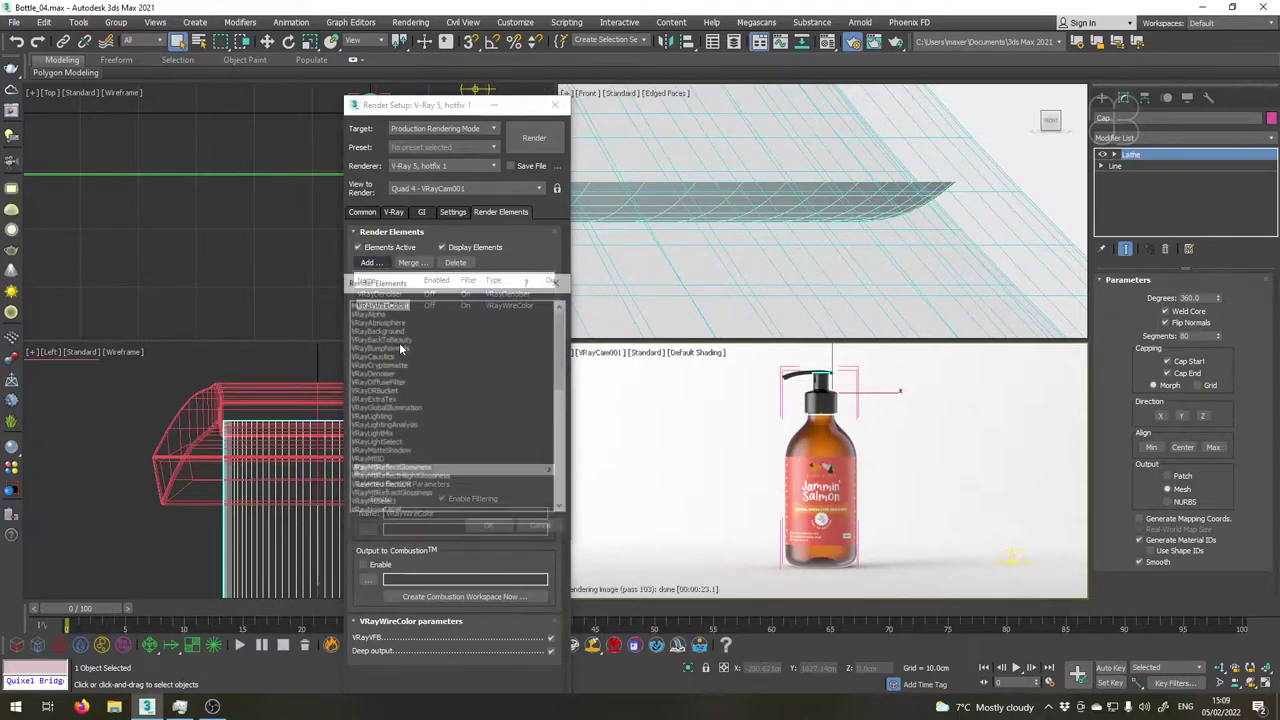
scroll(385, 437, down, 7)
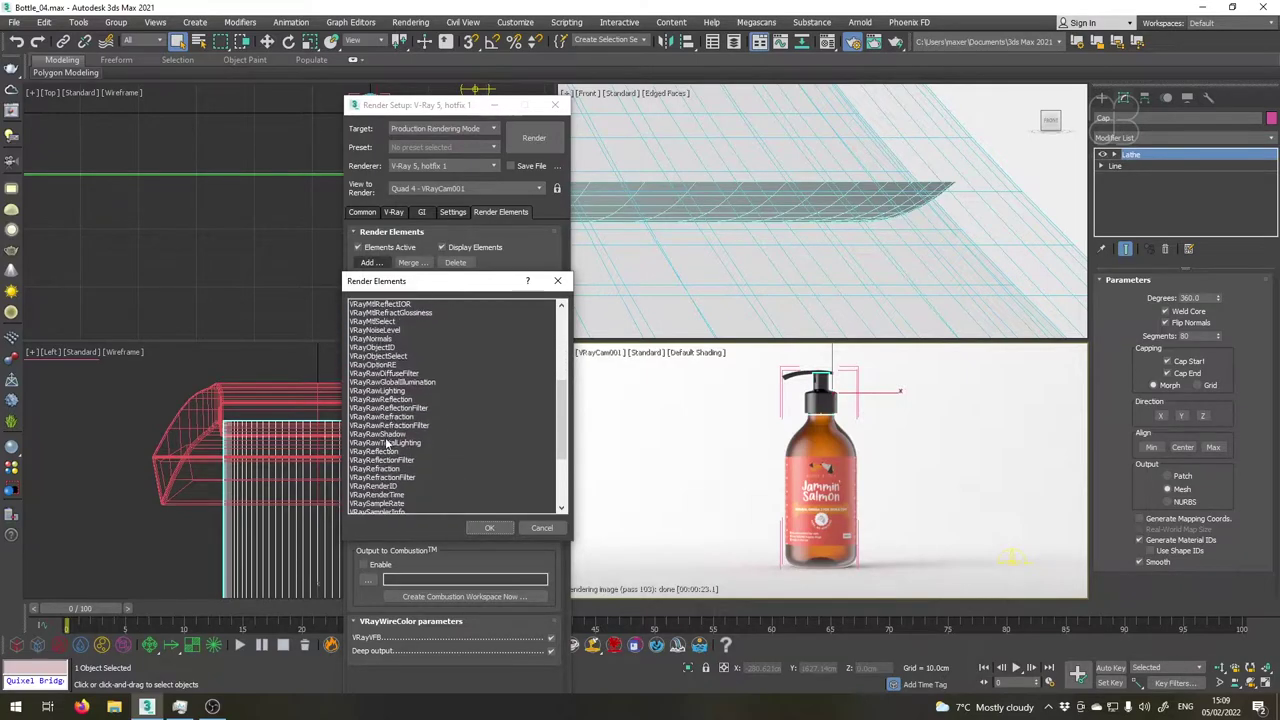
click(380, 451)
click(489, 527)
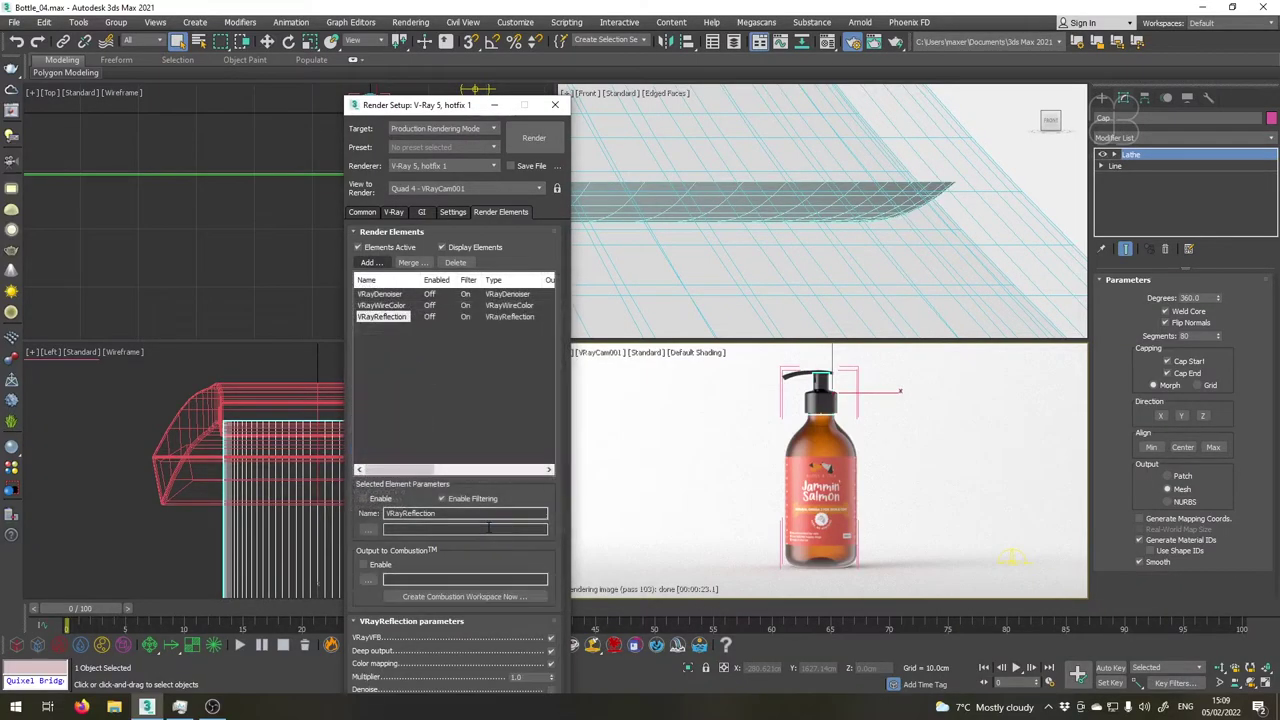
- Add a VRayDiffuseFilter render element
click(371, 262)
scroll(389, 414, down, 2)
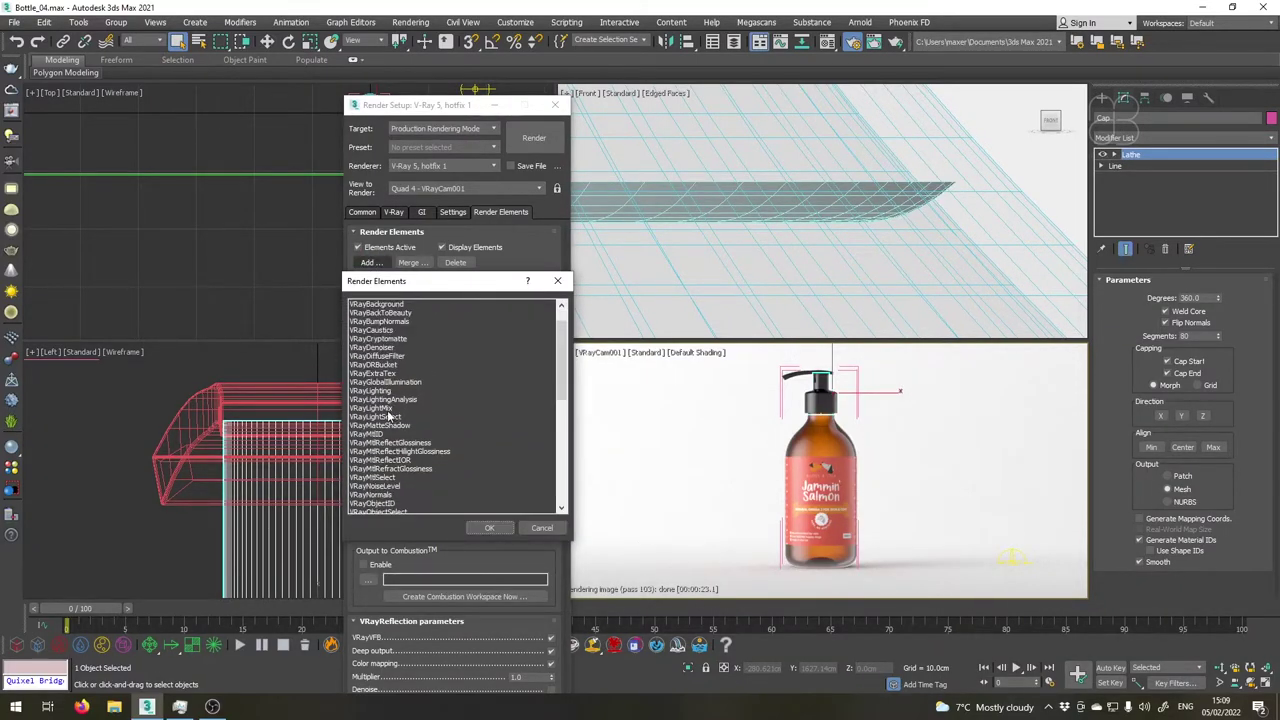
click(378, 355)
click(489, 527)
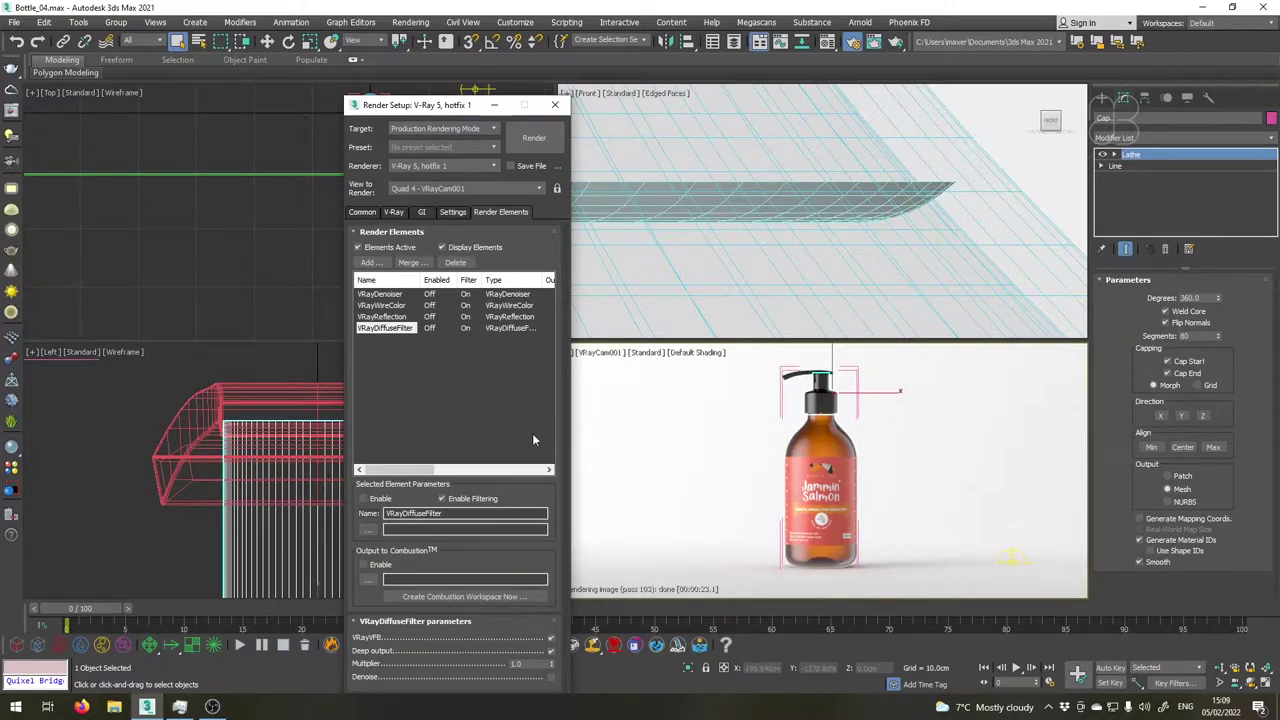
- Add a VRayExtraTex render element
click(369, 262)
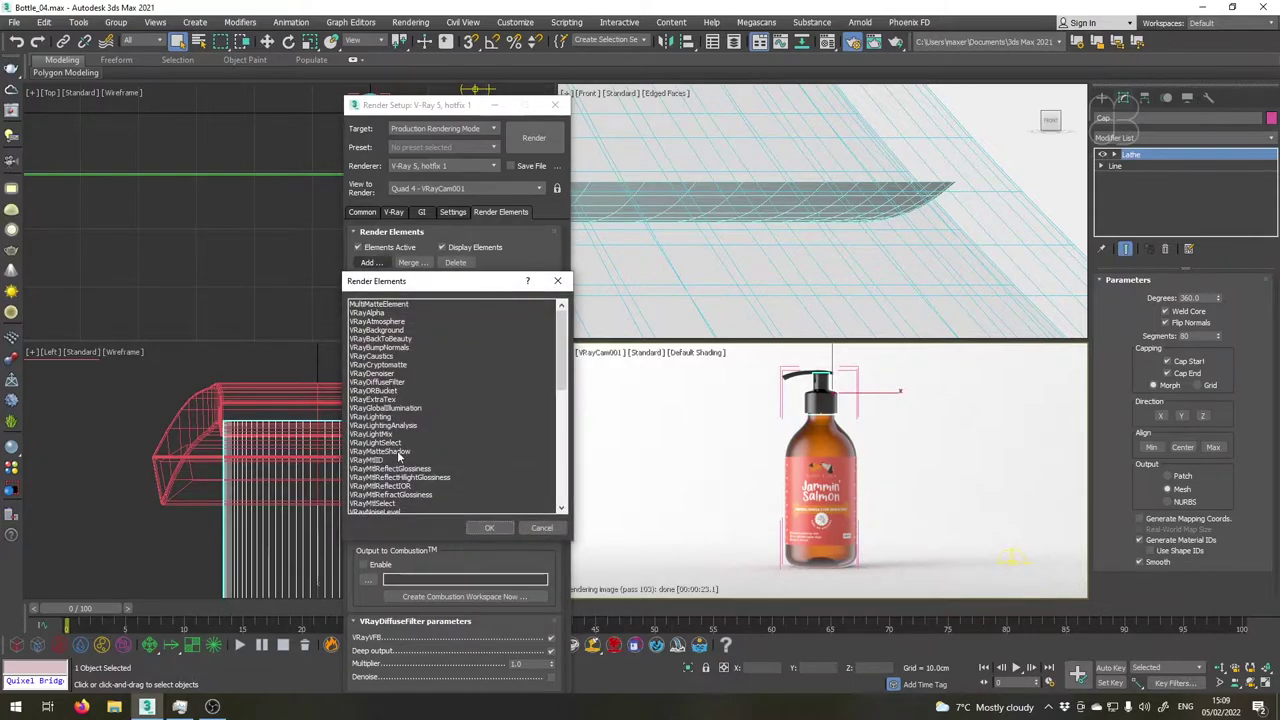
click(366, 400)
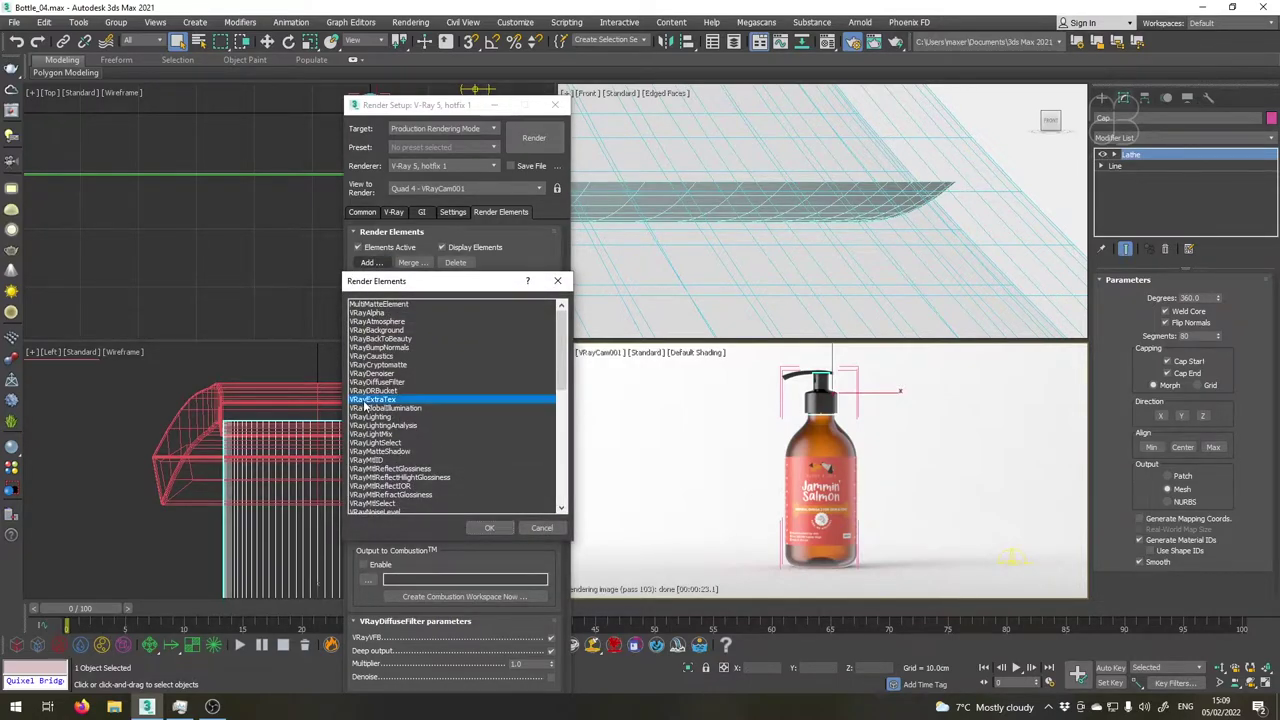
click(489, 528)
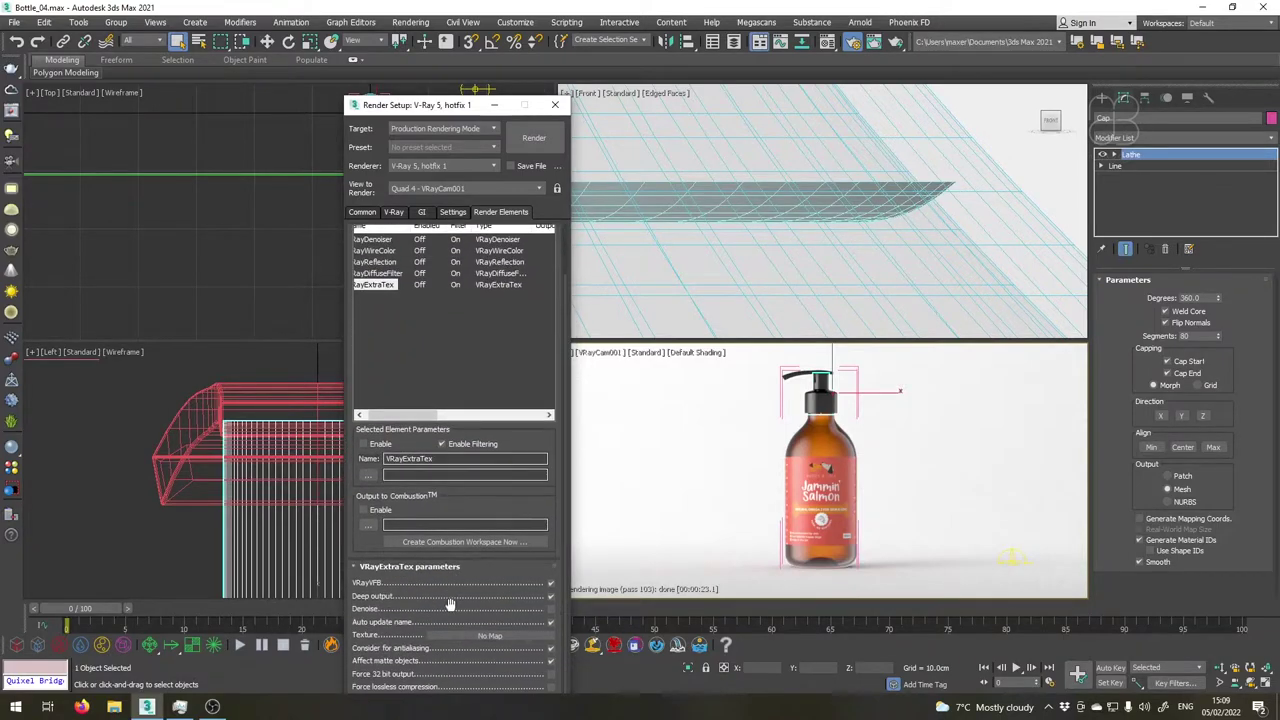
- Assign a VRayDirt map to VRayExtraTex and instance it into a Material Editor sample slot
click(472, 636)
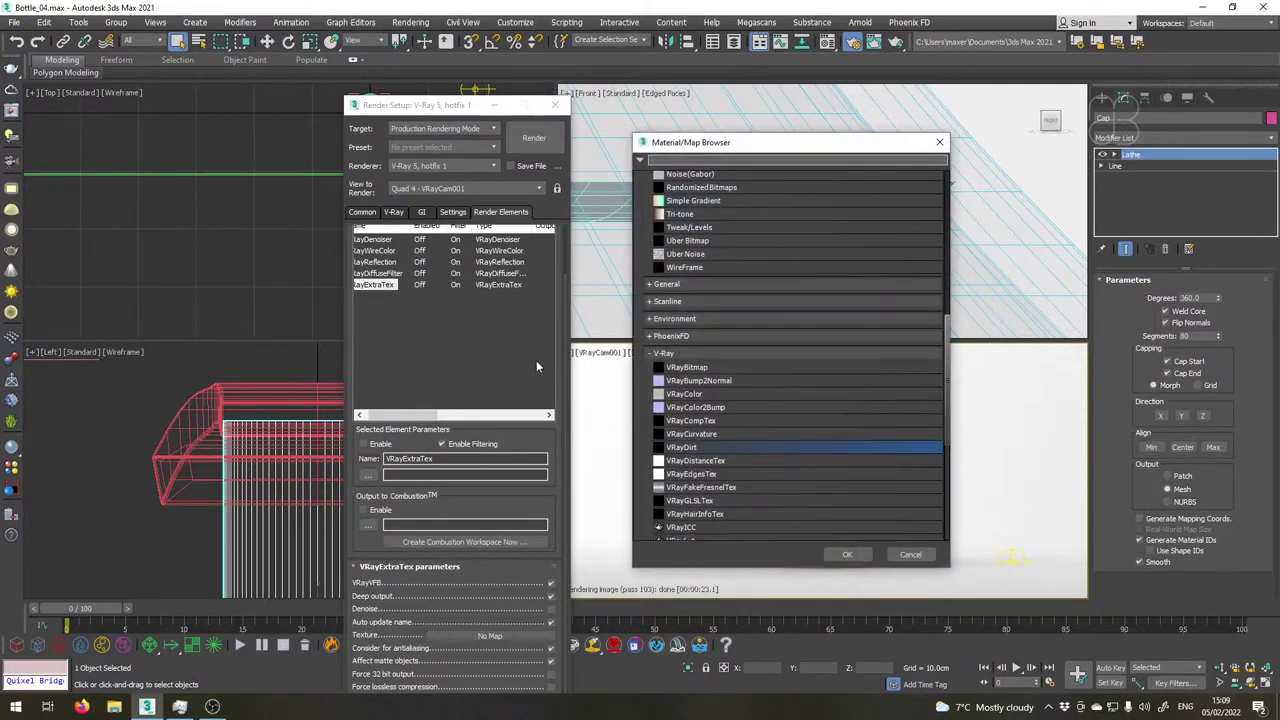
click(847, 554)
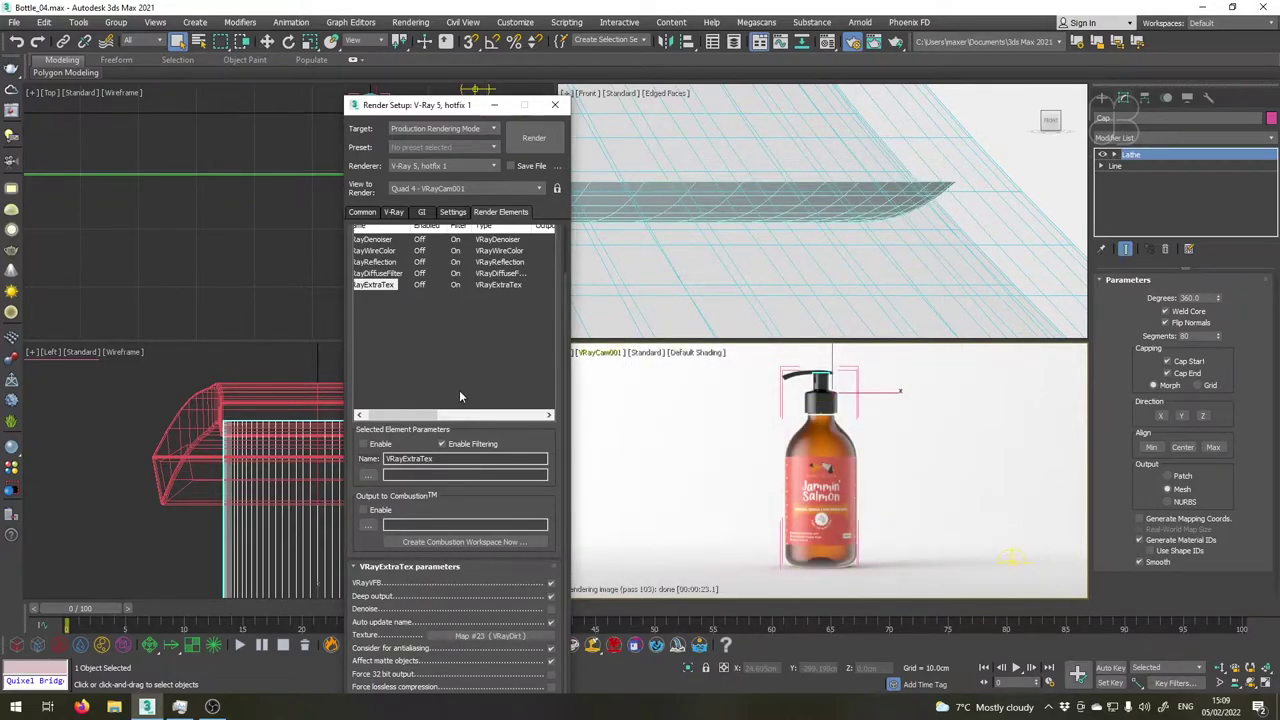
key(m)
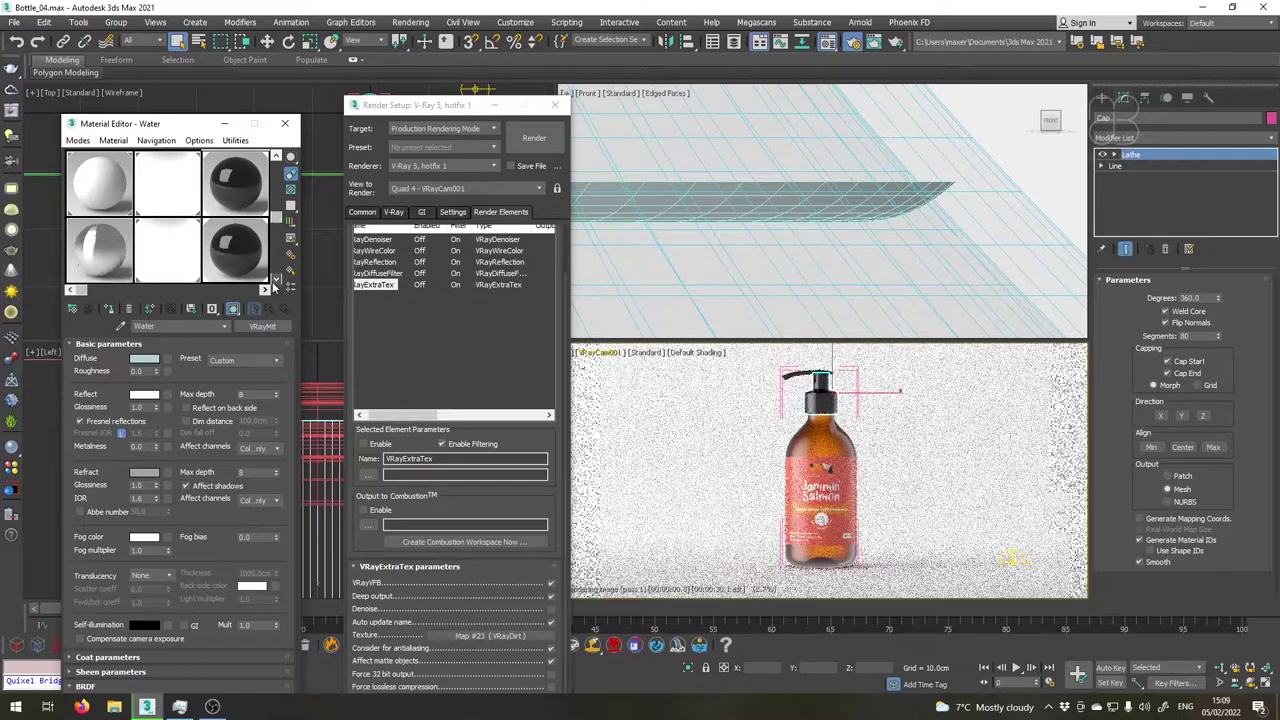
click(240, 265)
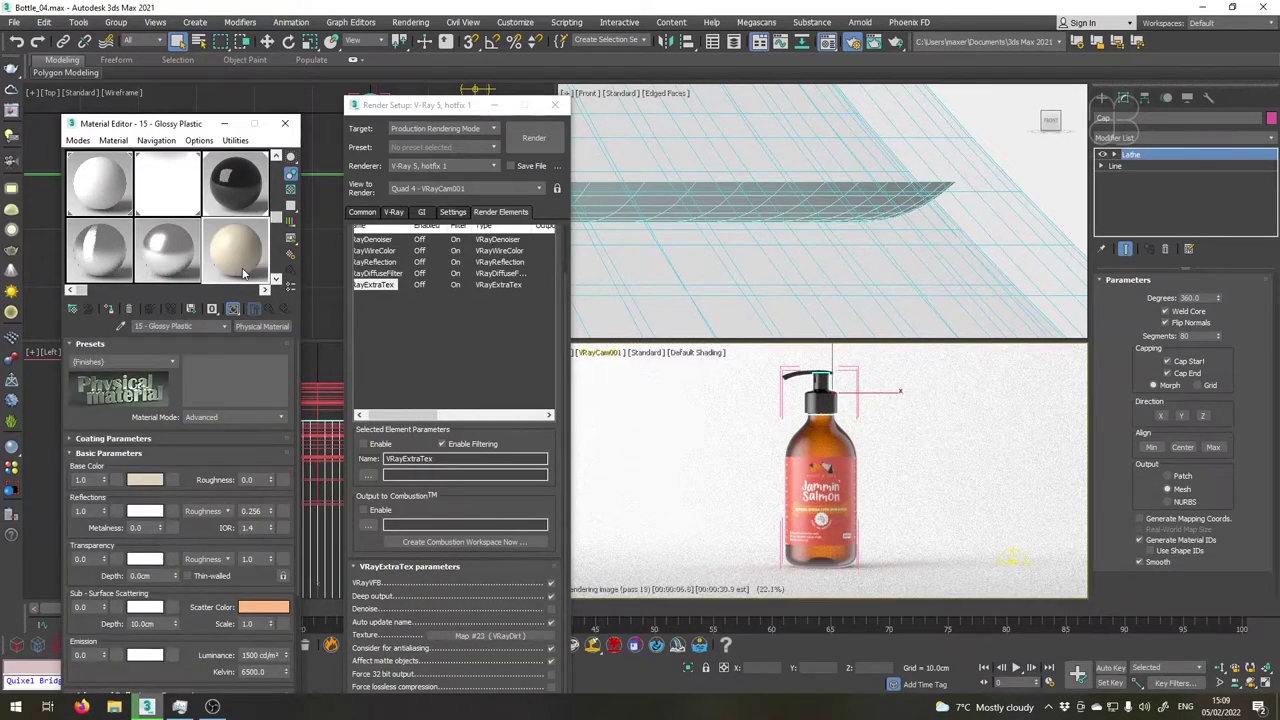
drag(243, 273, 228, 250)
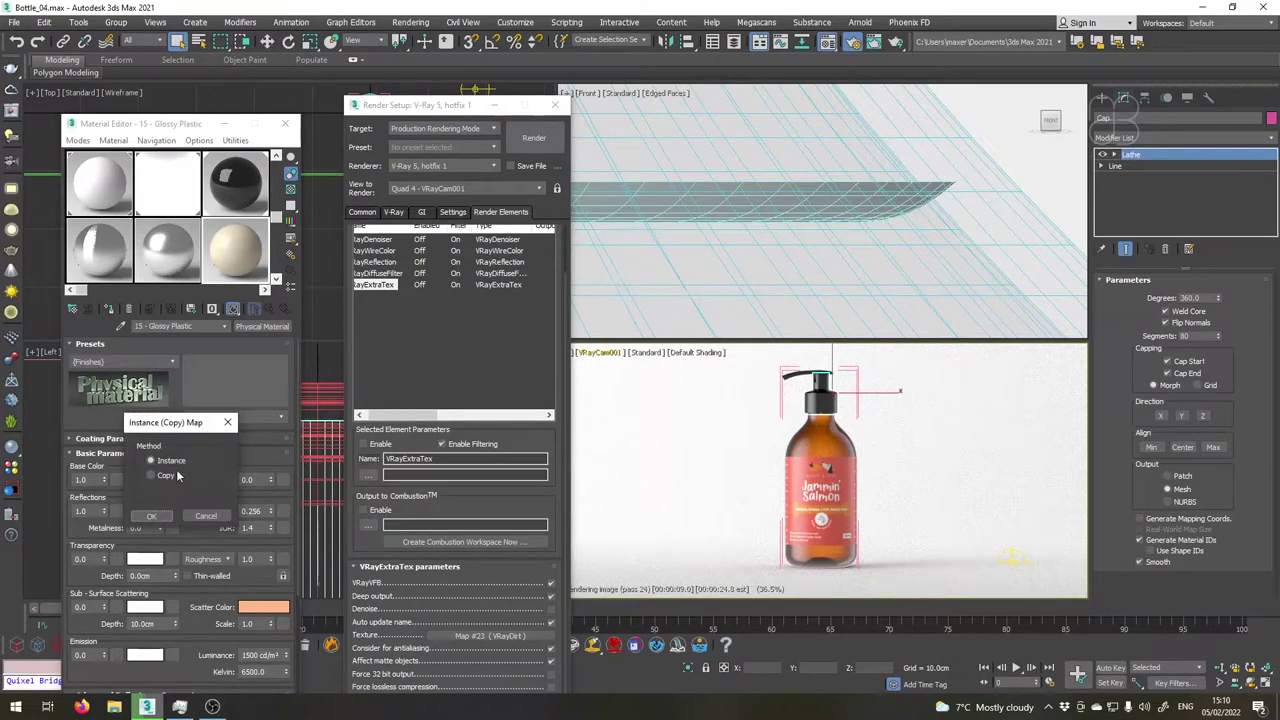
click(152, 516)
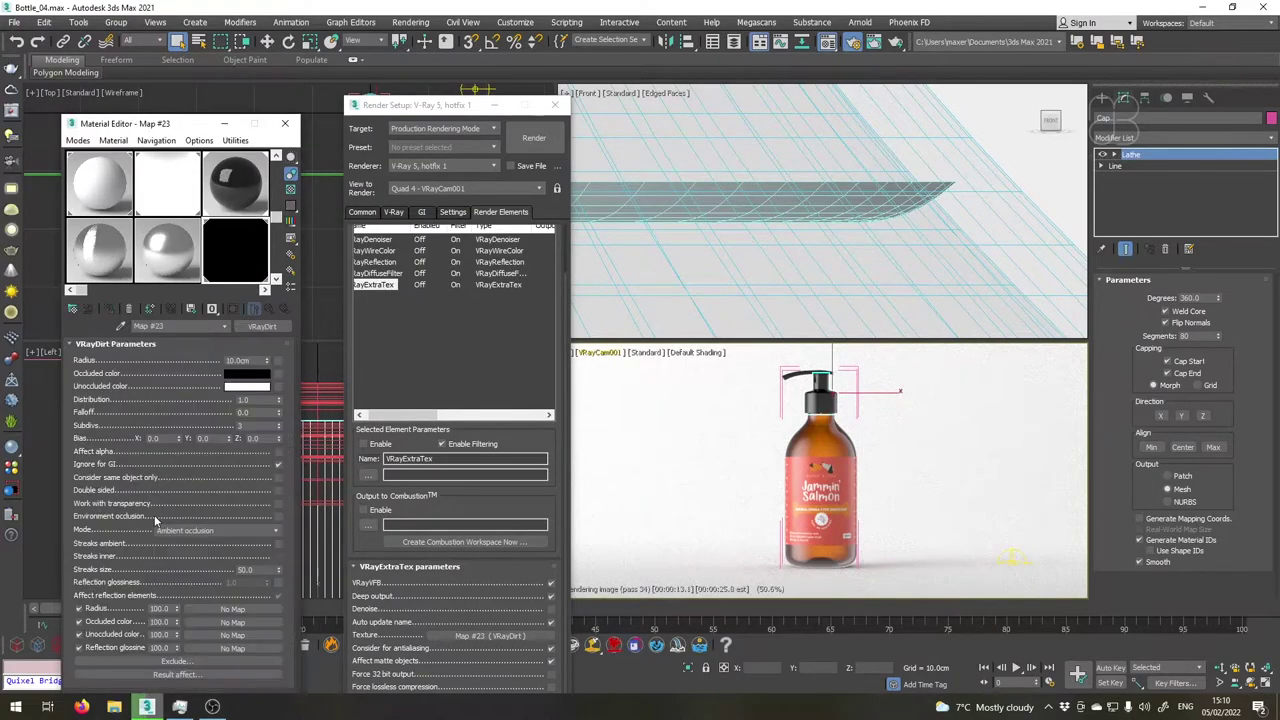
click(245, 360)
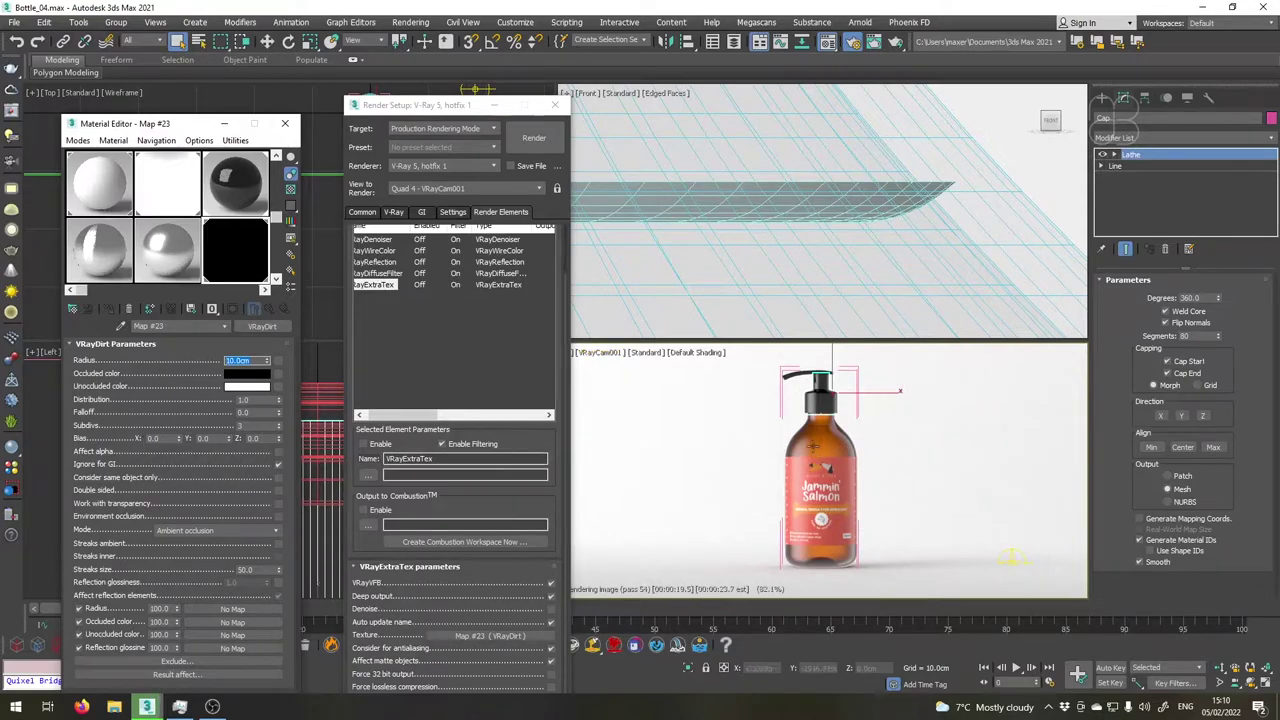
- Select the bottle body and measure its dimensions with the Measure utility
click(813, 440)
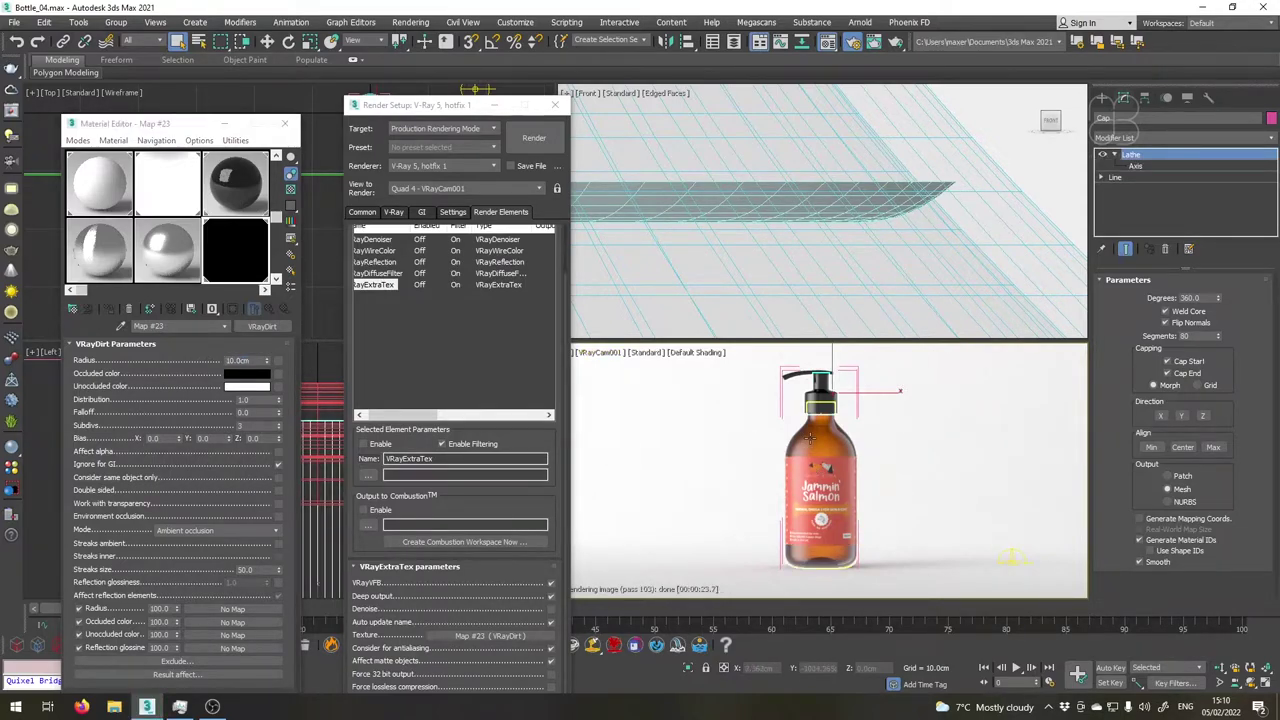
click(1209, 96)
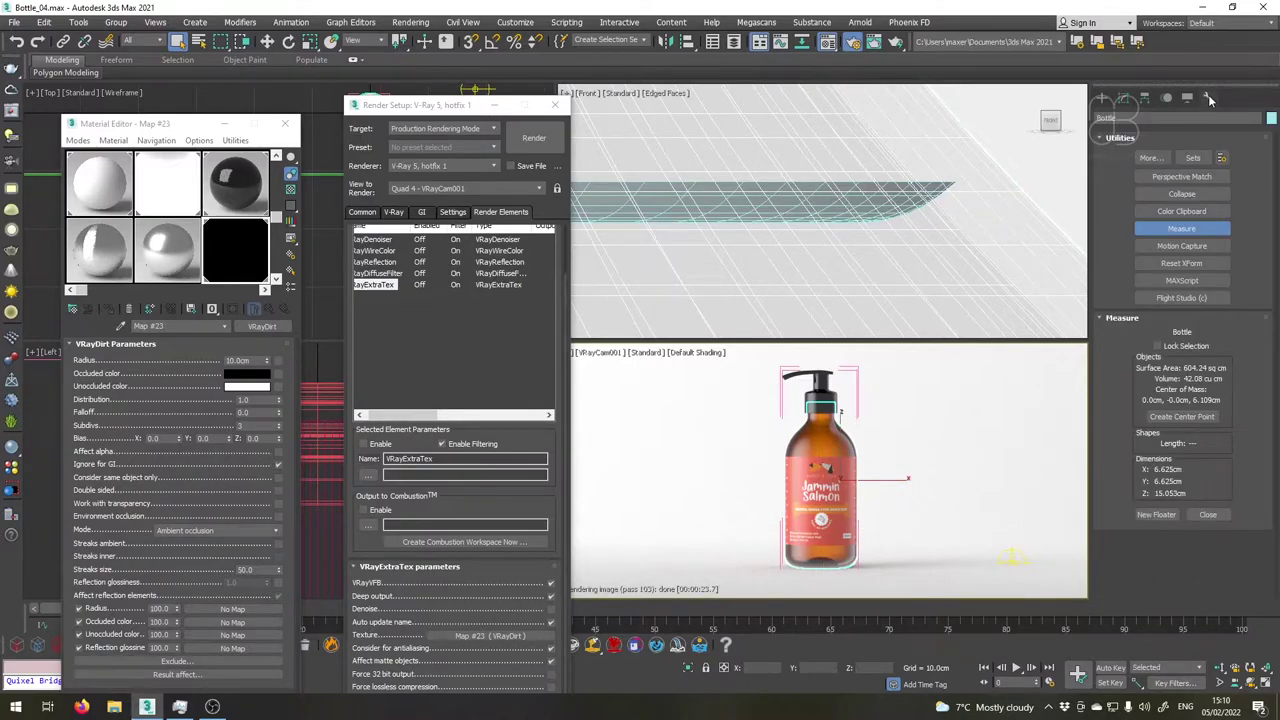
click(1185, 230)
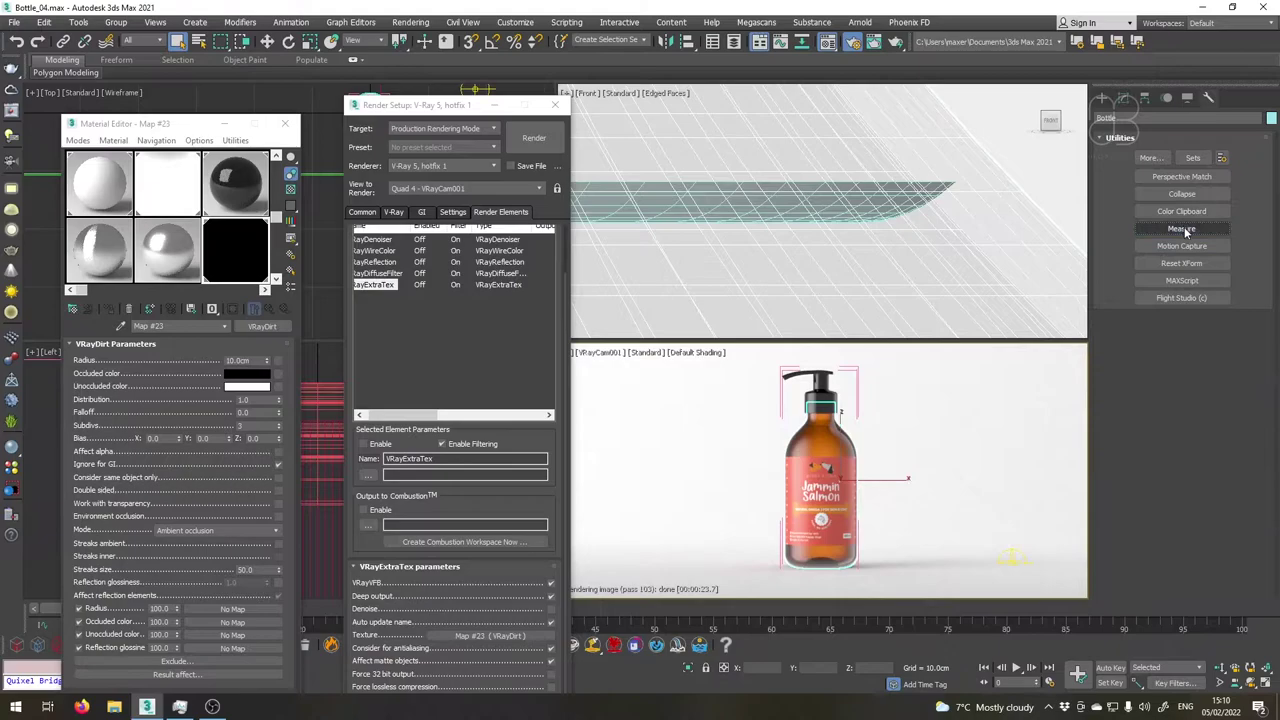
click(1187, 232)
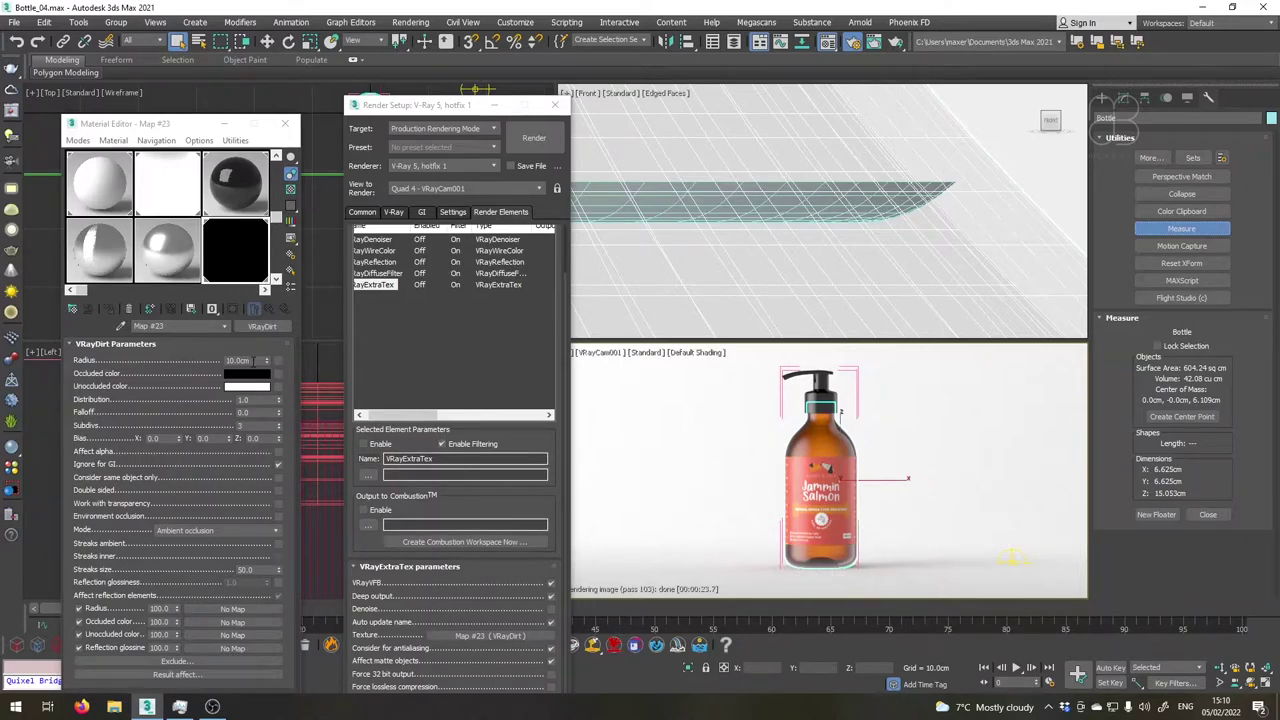
- Change the VRayDirt radius from 10.0cm to 0.8cm
click(254, 360)
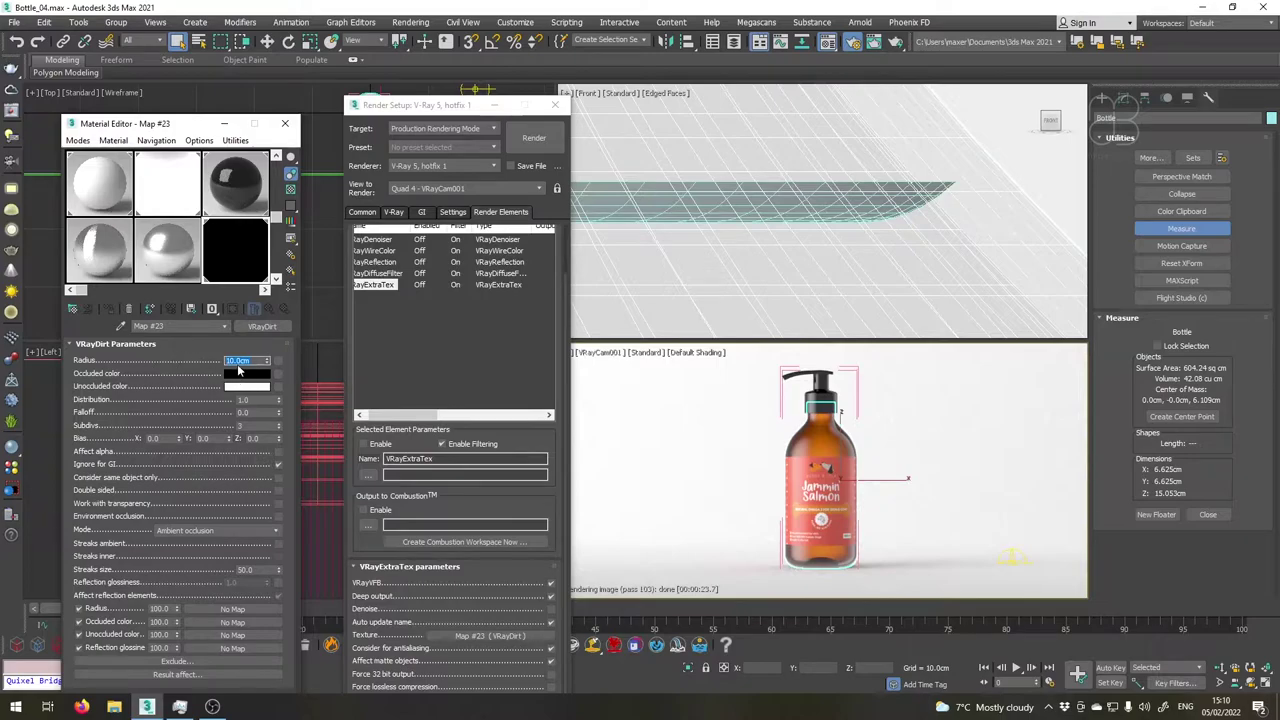
key(BackSpace)
click(185, 344)
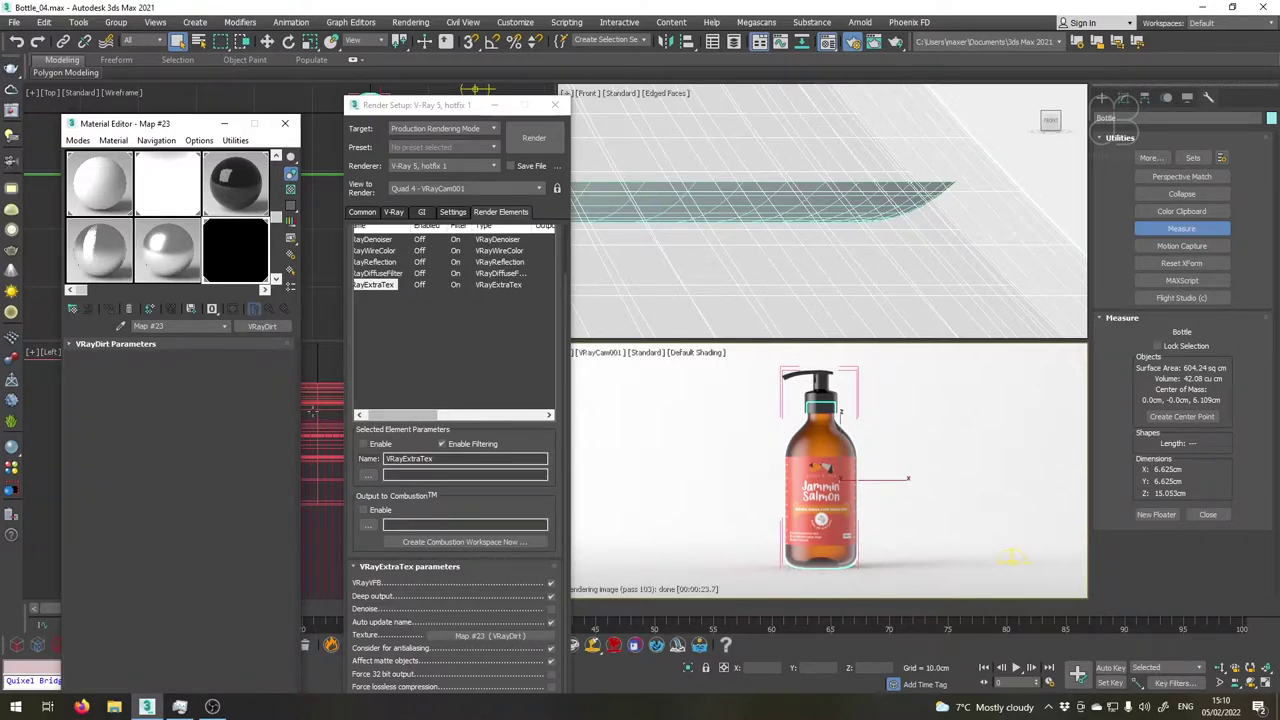
click(220, 344)
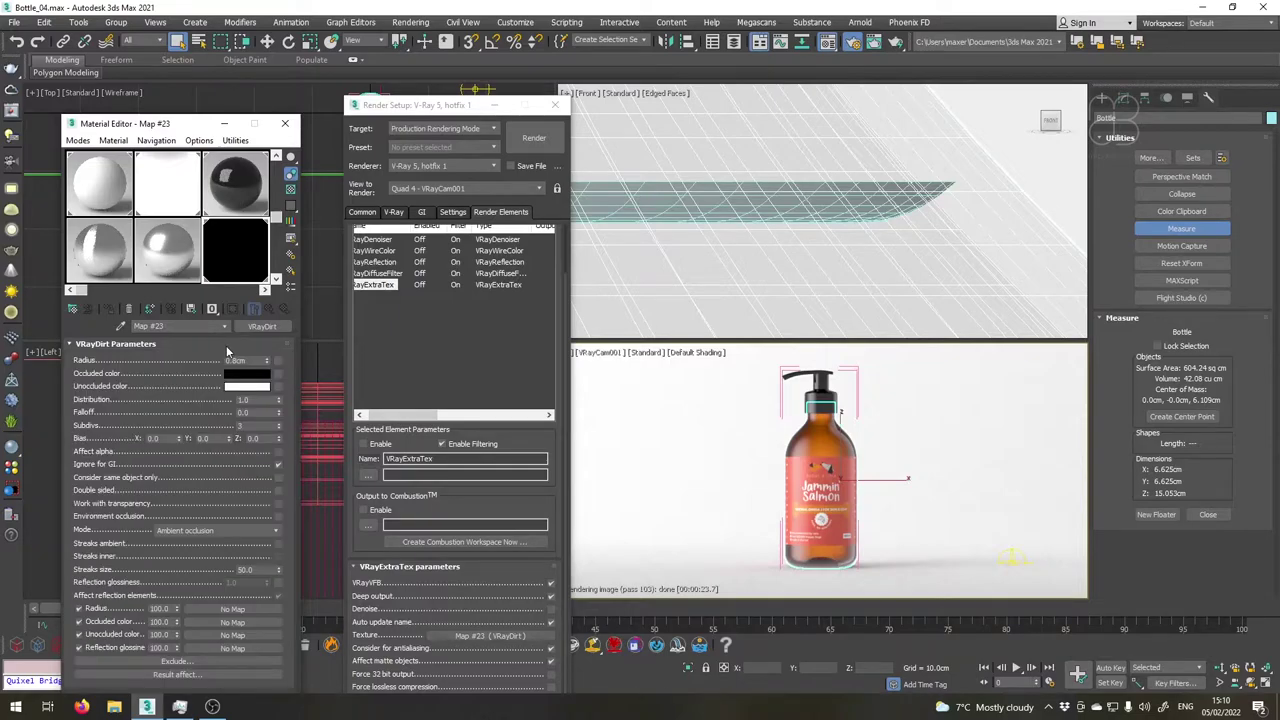
click(420, 329)
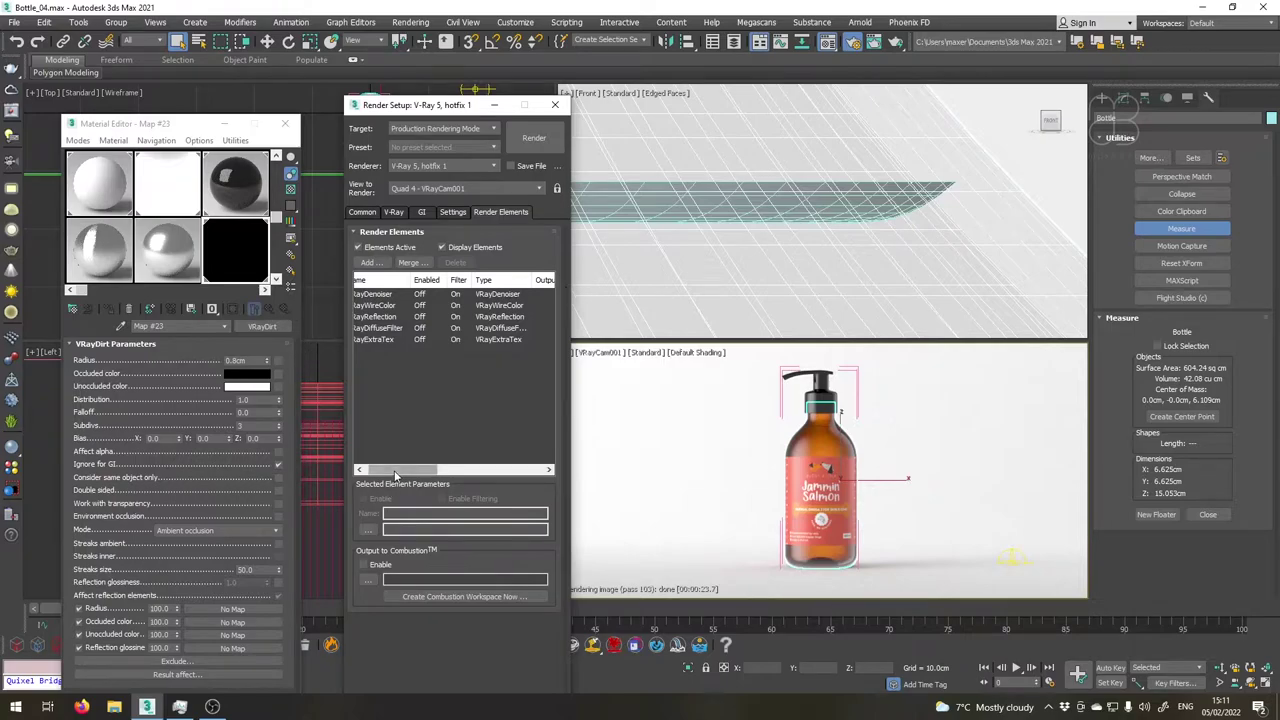
drag(400, 469, 390, 469)
click(400, 294)
click(388, 305)
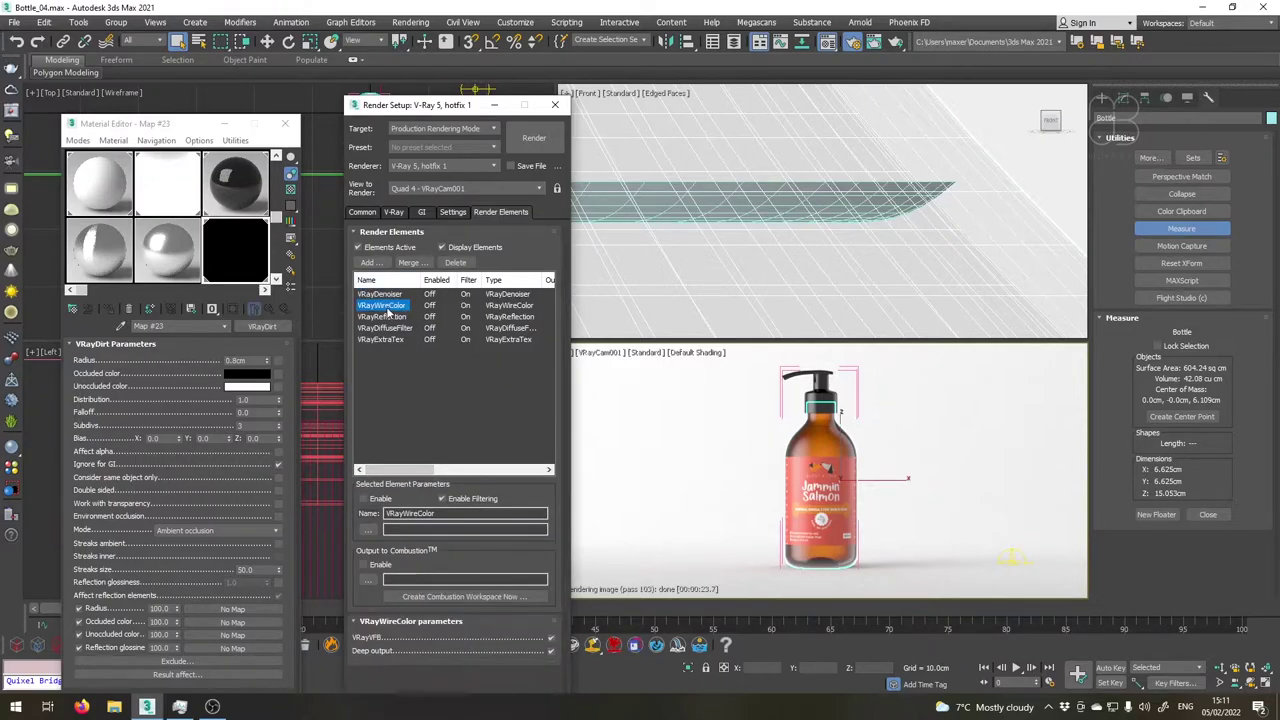
click(386, 316)
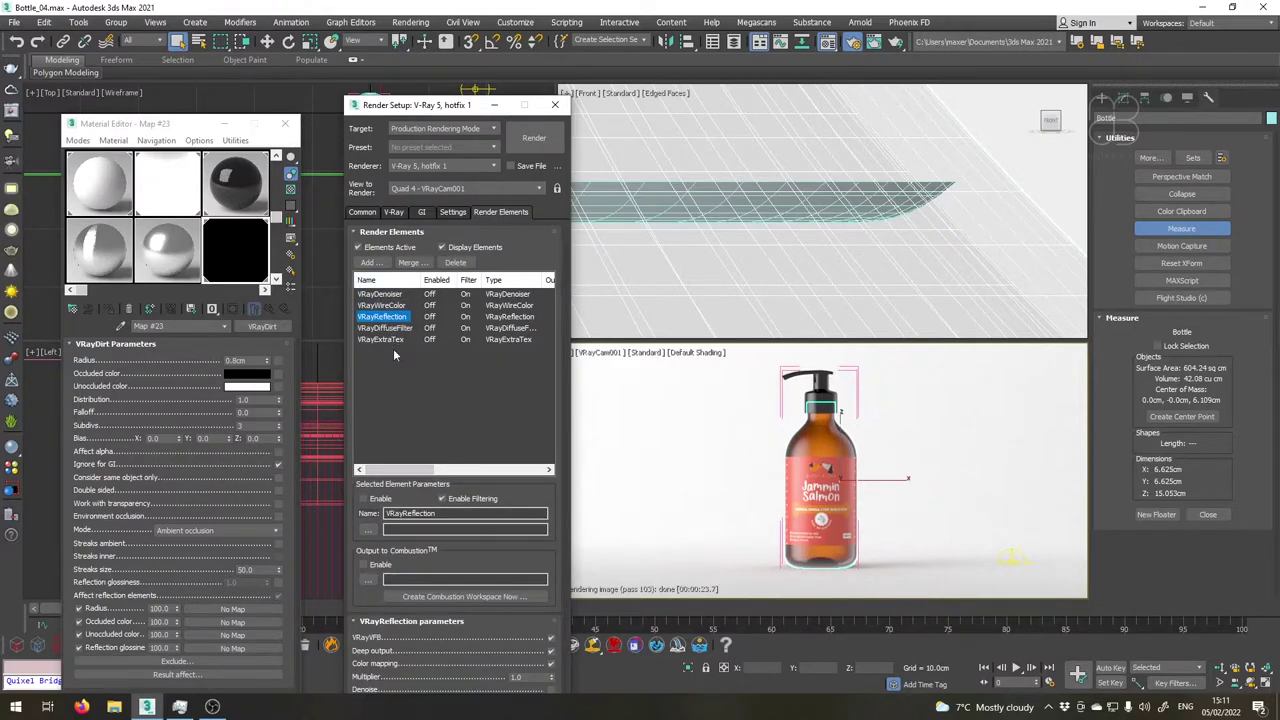
click(389, 328)
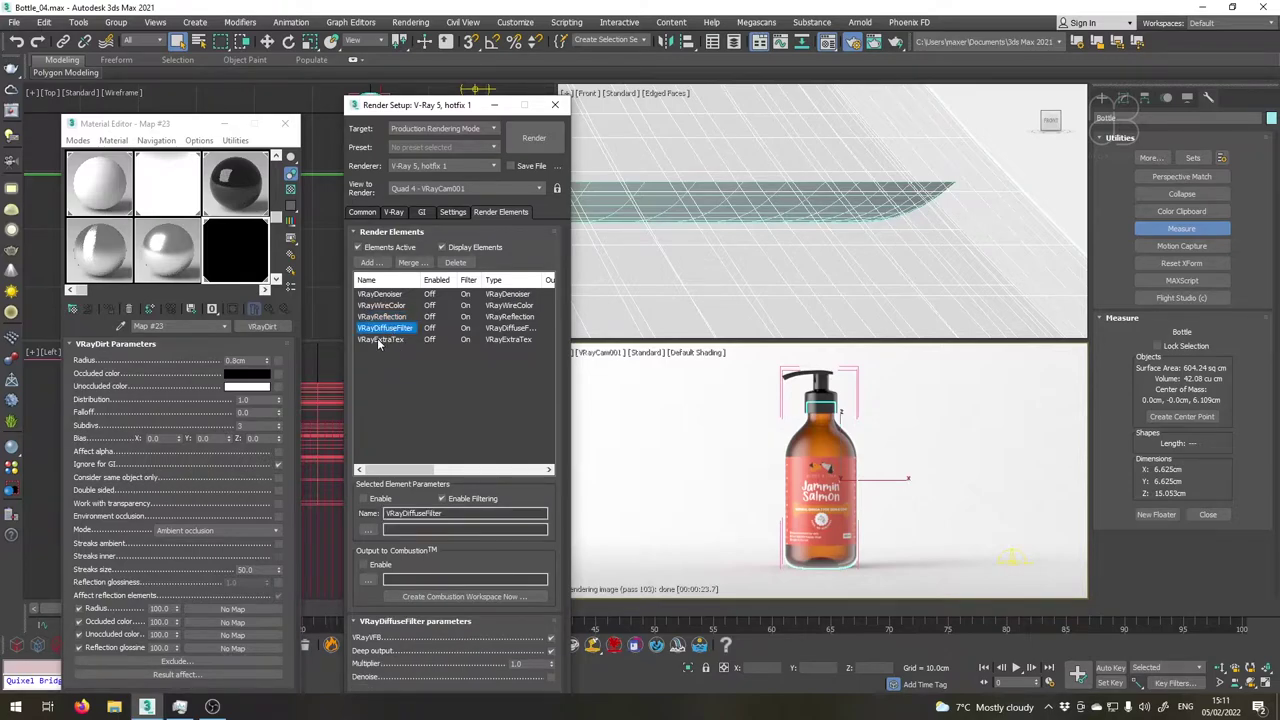
click(381, 340)
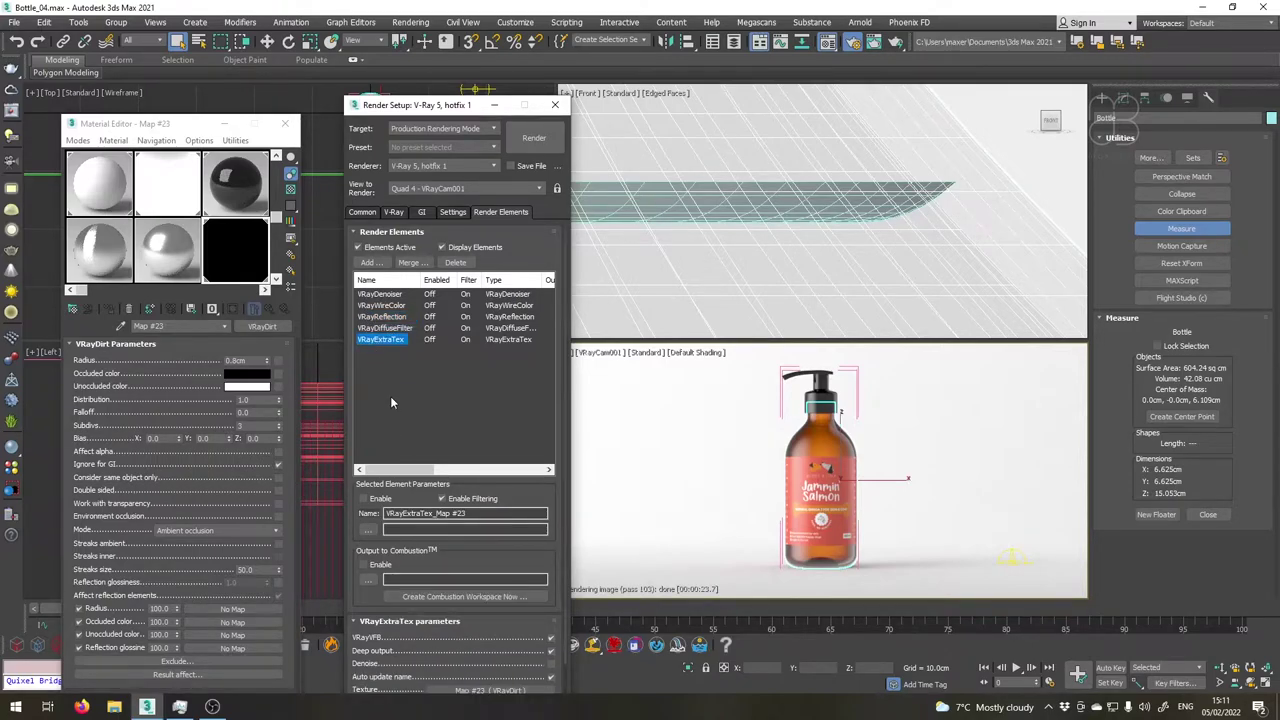
click(392, 403)
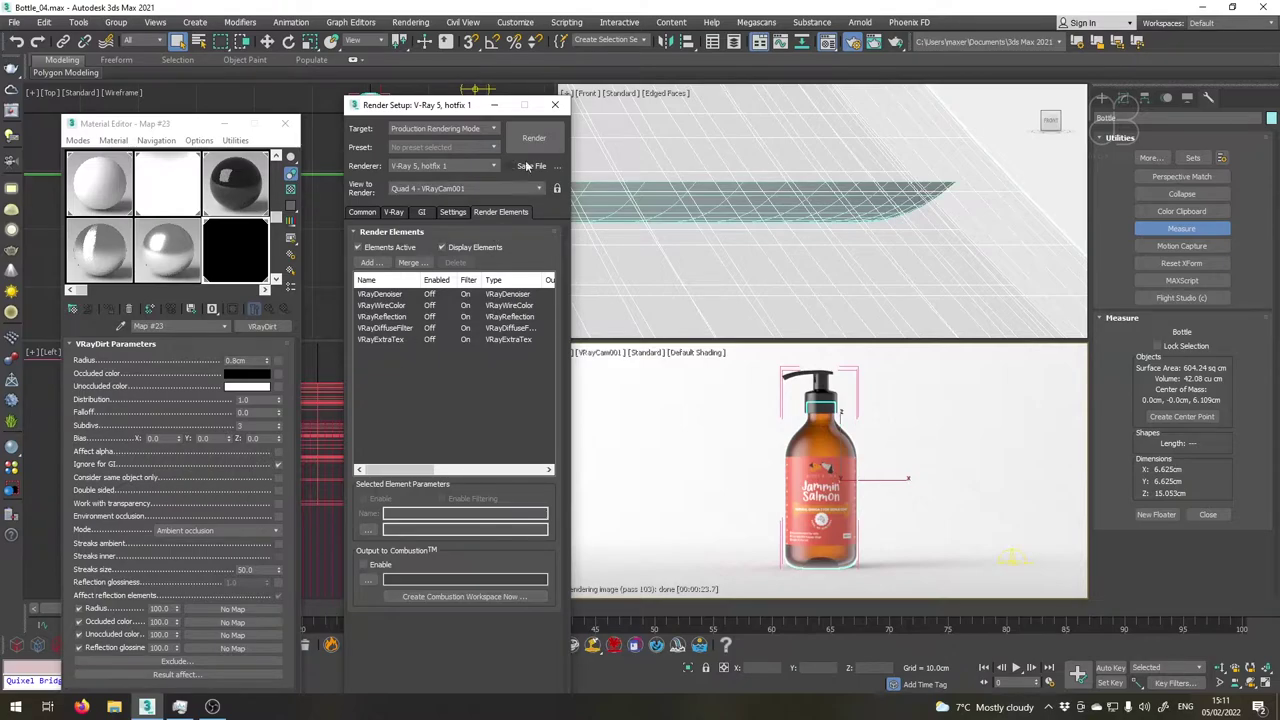
- Move Render Setup aside and turn off V-Ray interactive rendering in the camera viewport
drag(478, 105, 251, 65)
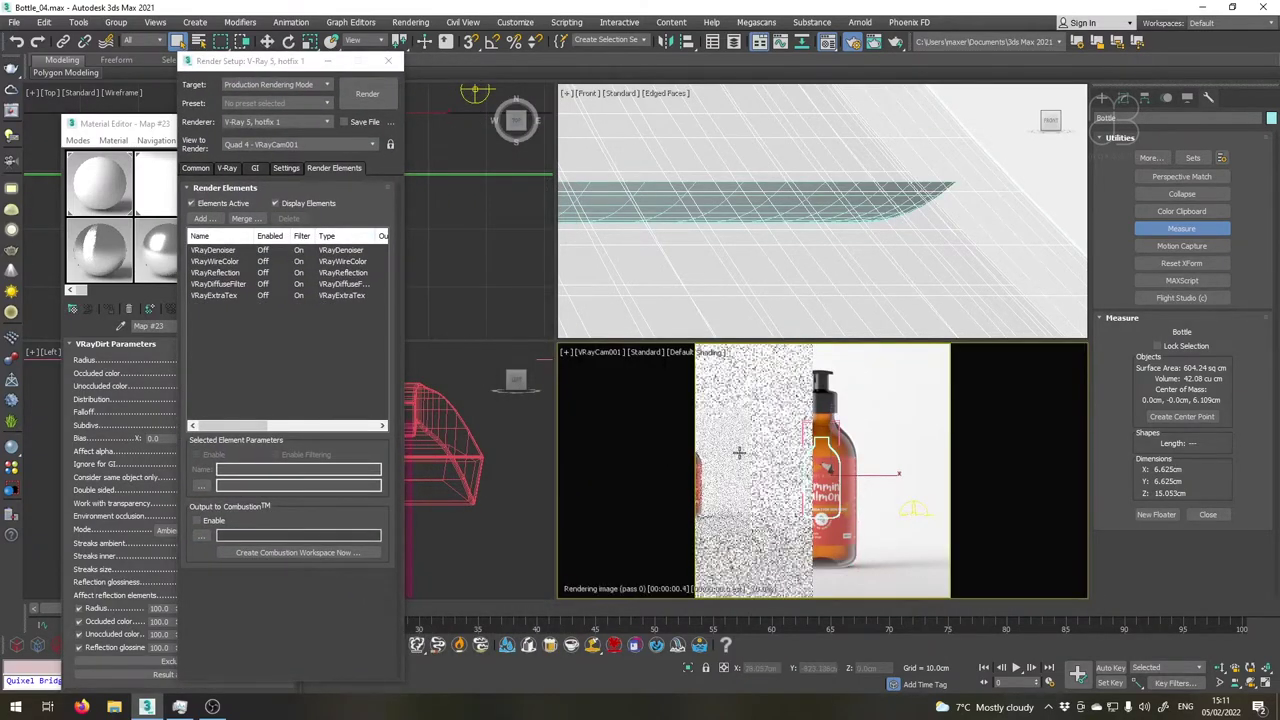
click(650, 353)
click(680, 380)
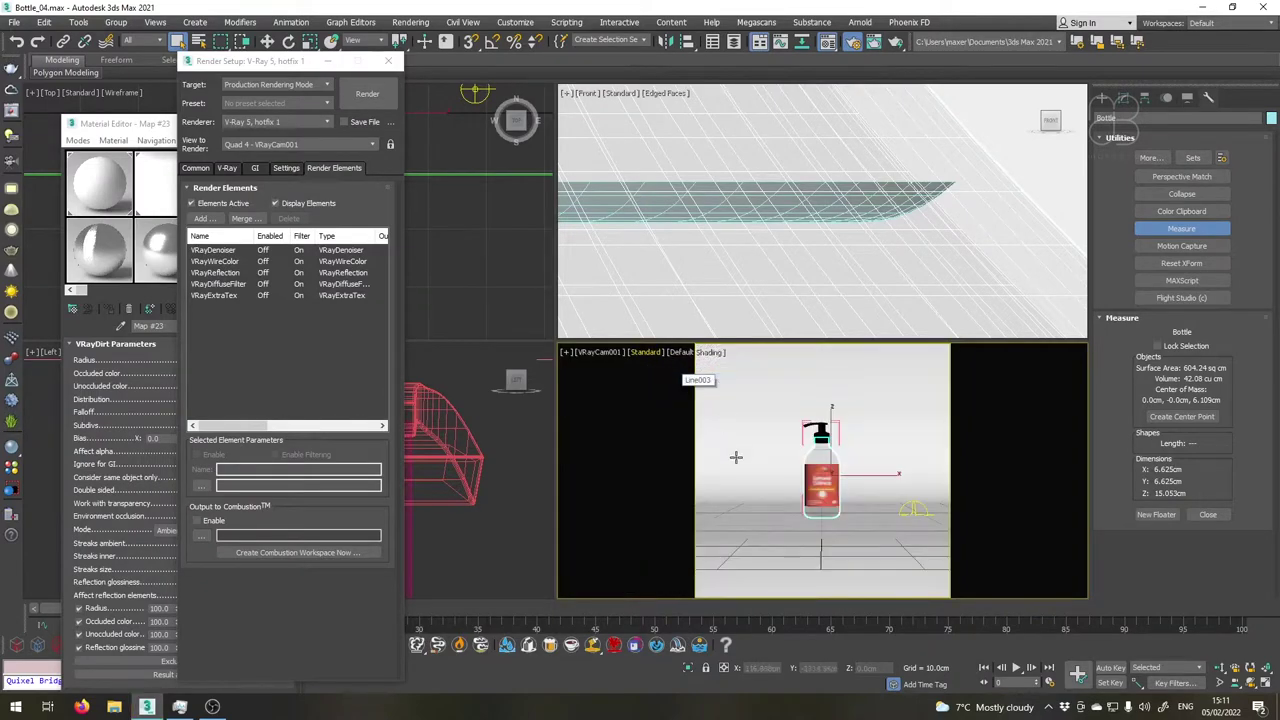
- Dolly the camera closer to the bottle and render the final 2000 x 2000 image
click(1220, 668)
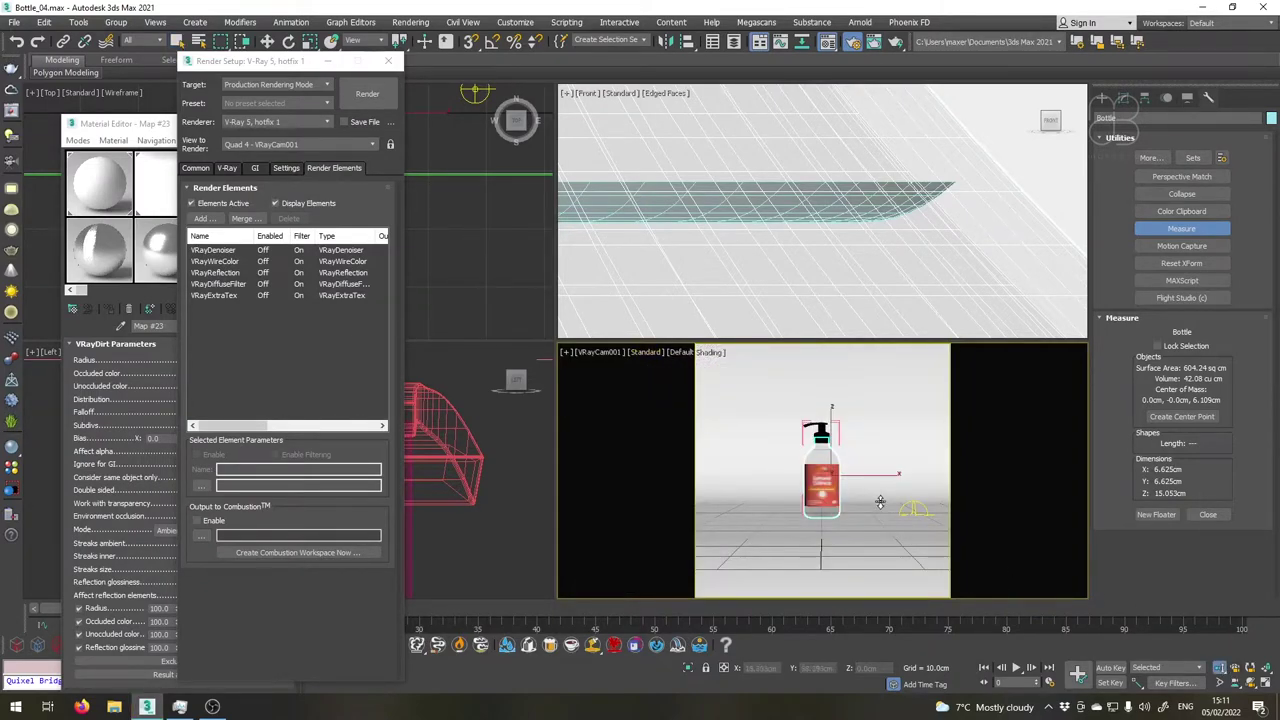
drag(845, 500, 835, 463)
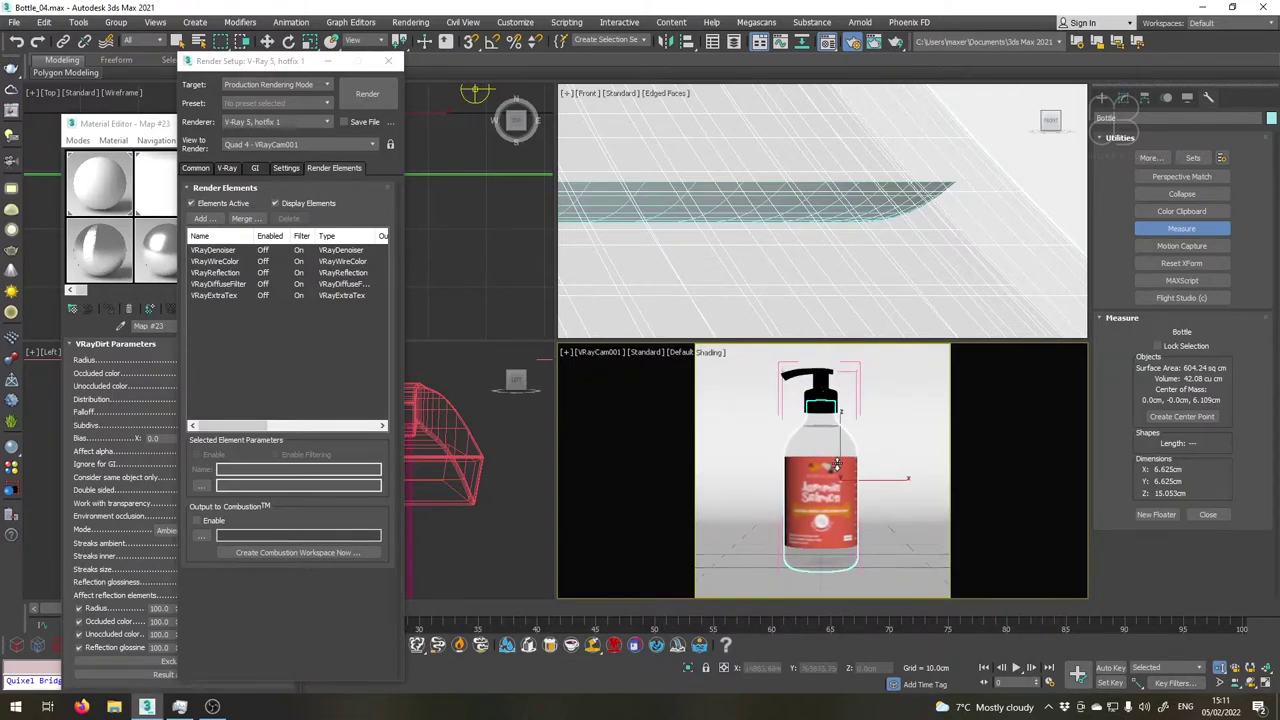
right_click(792, 500)
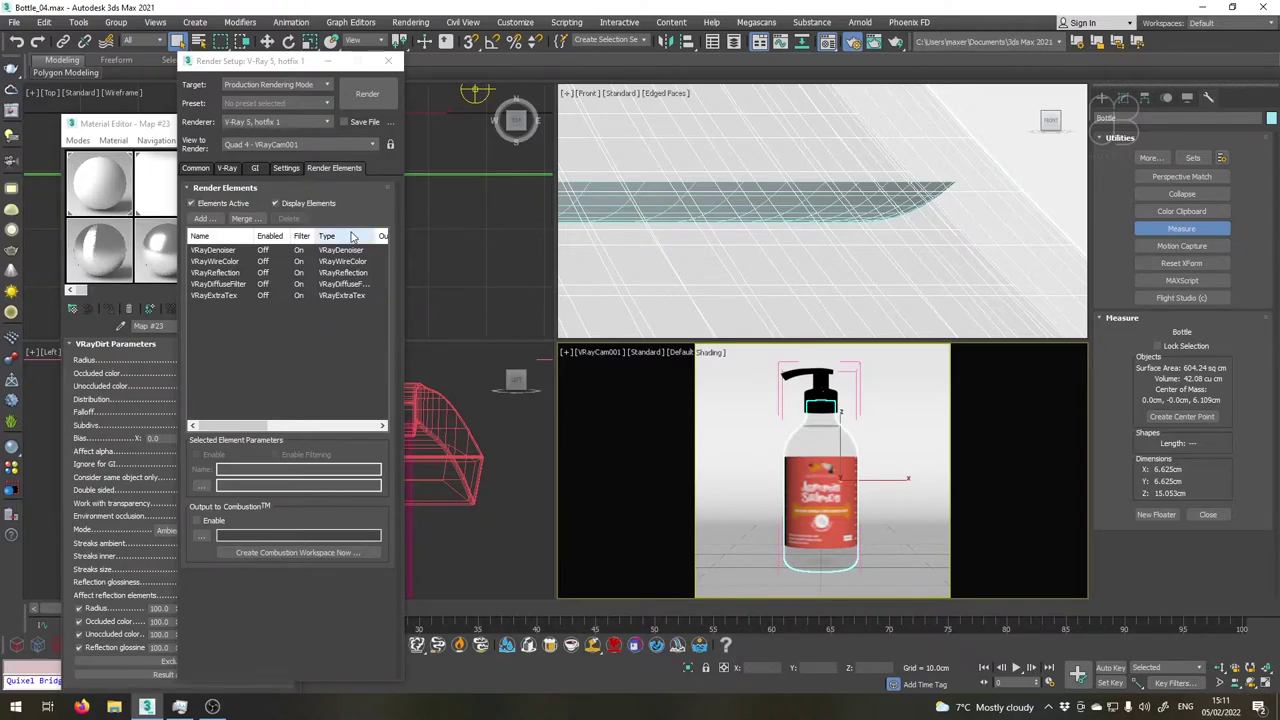
click(365, 96)
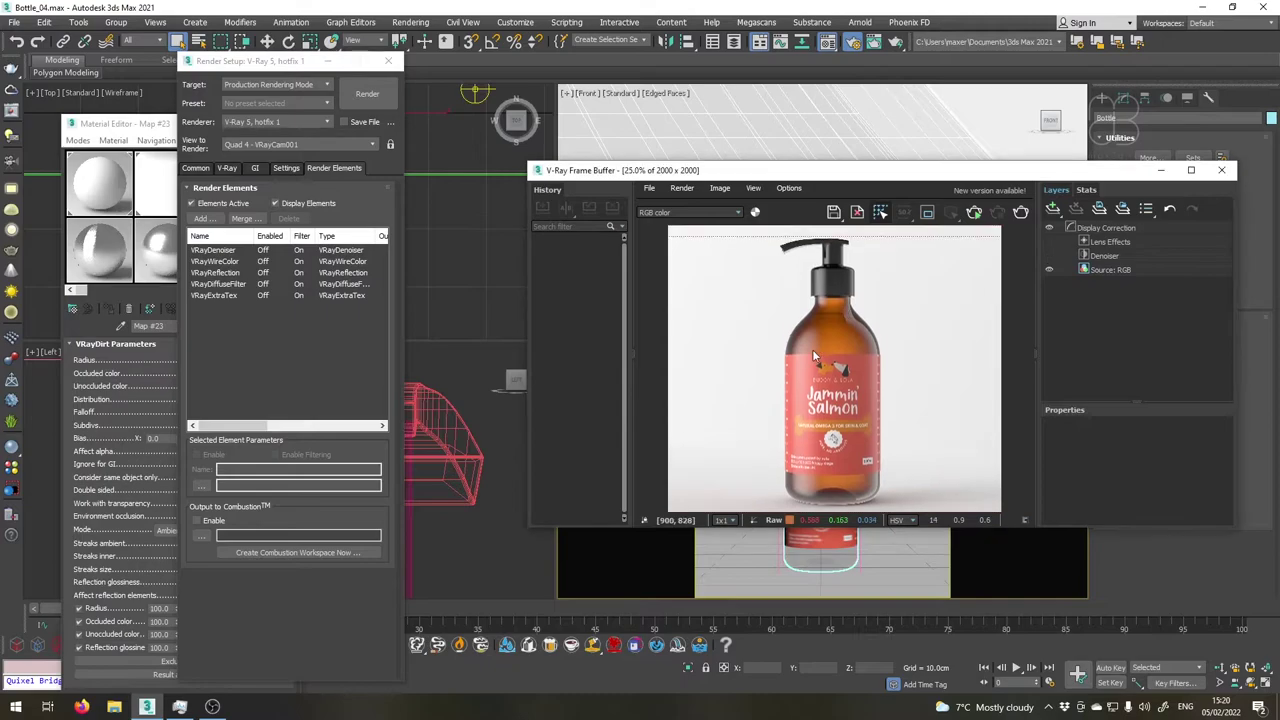
- Enable the Denoiser layer in the V-Ray Frame Buffer to show the denoised bottle render
scroll(812, 349, up, 4)
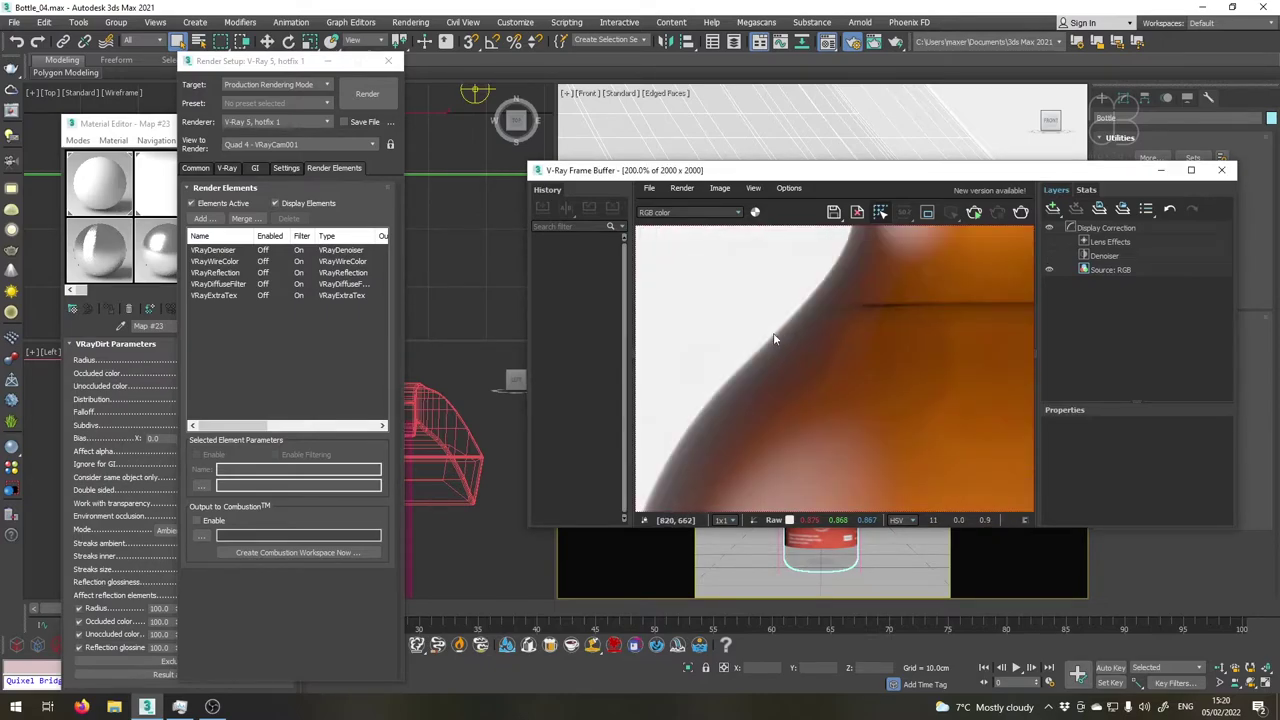
scroll(866, 320, up, 4)
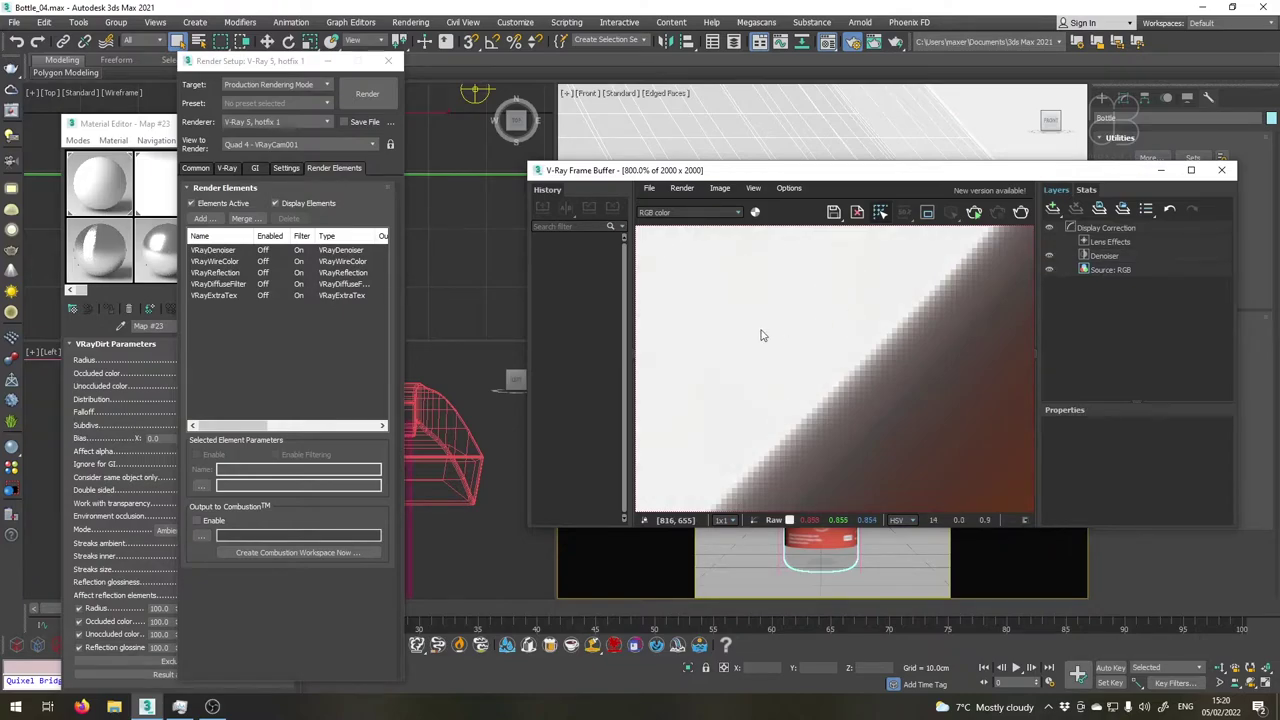
click(1048, 255)
scroll(780, 322, down, 6)
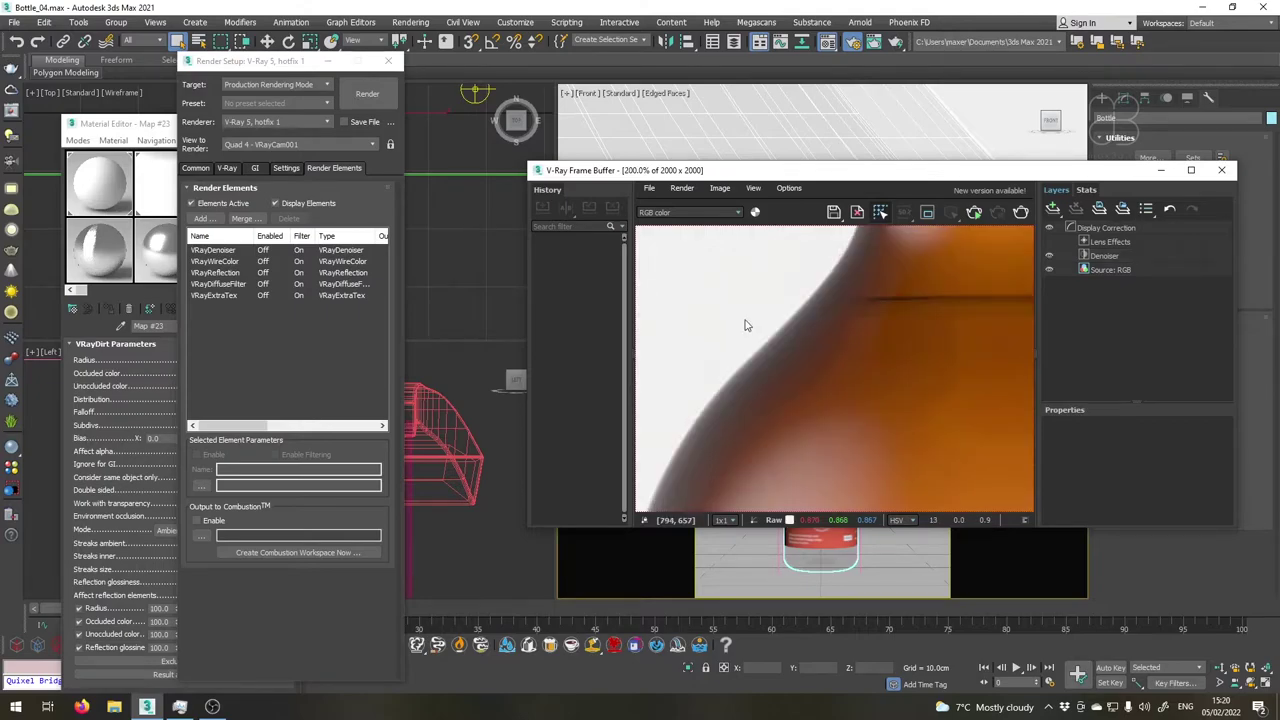
scroll(785, 310, up, 1)
scroll(771, 318, down, 1)
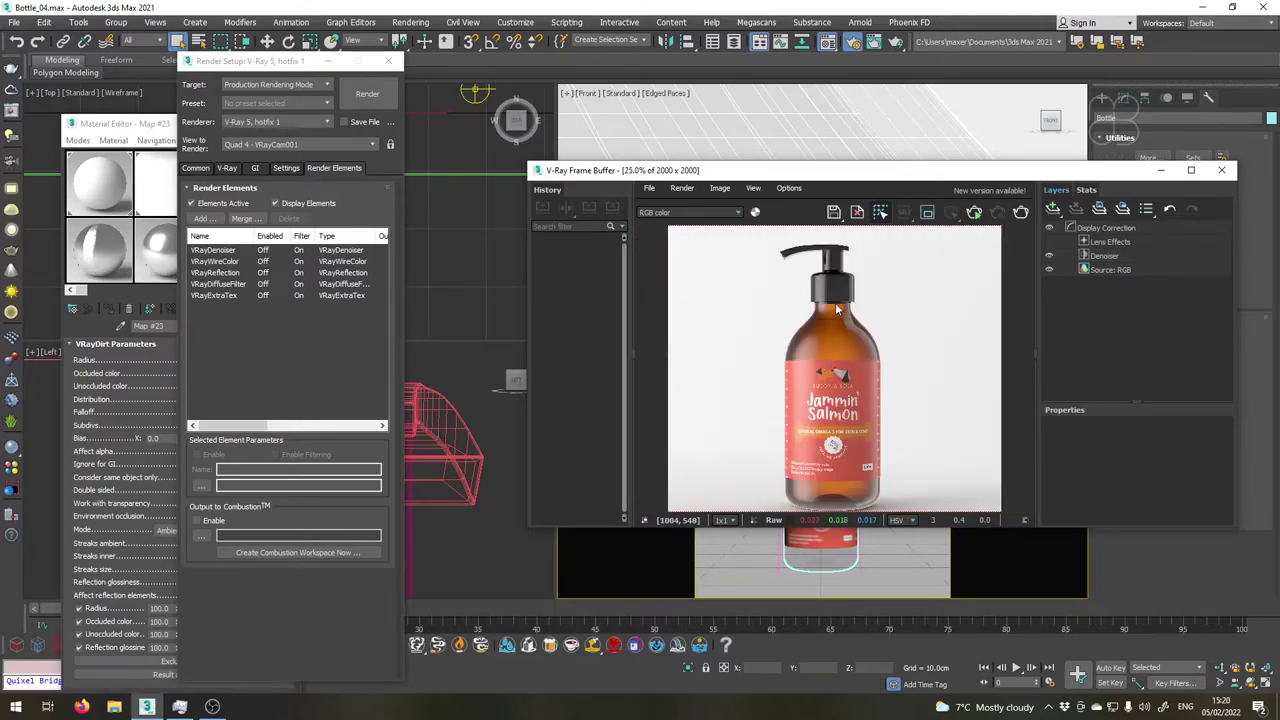
click(698, 212)
click(669, 231)
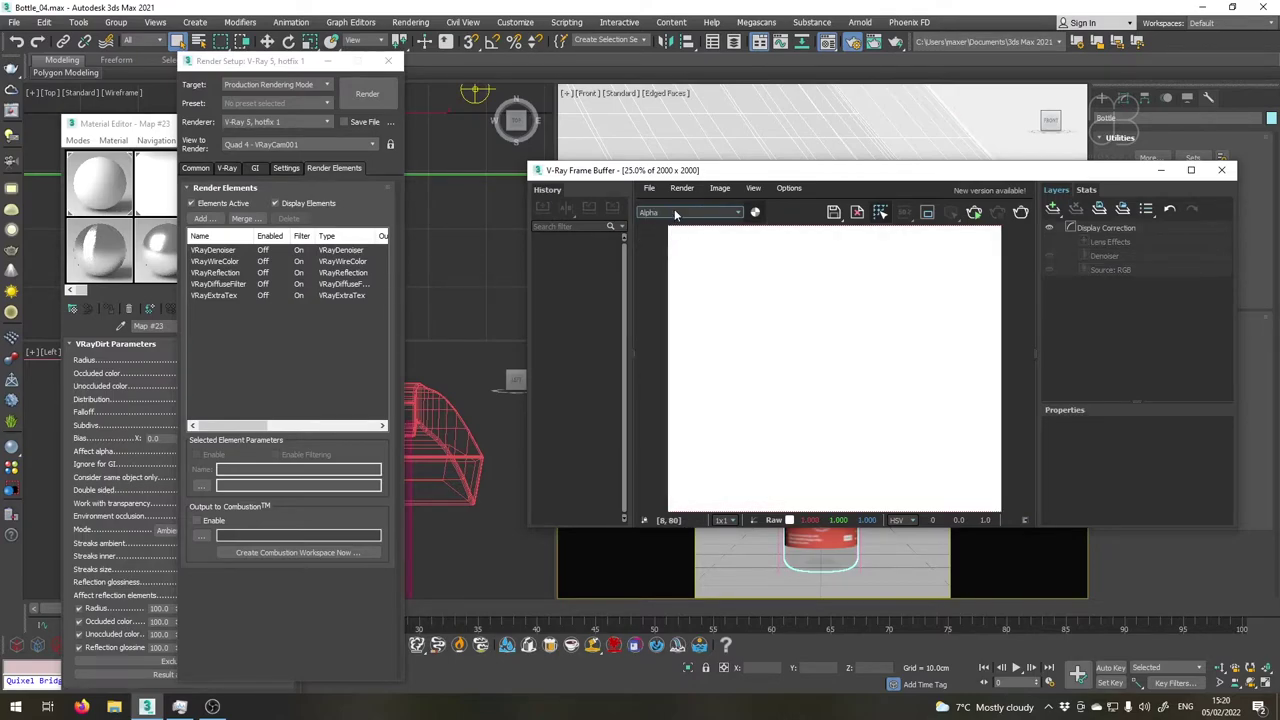
click(675, 213)
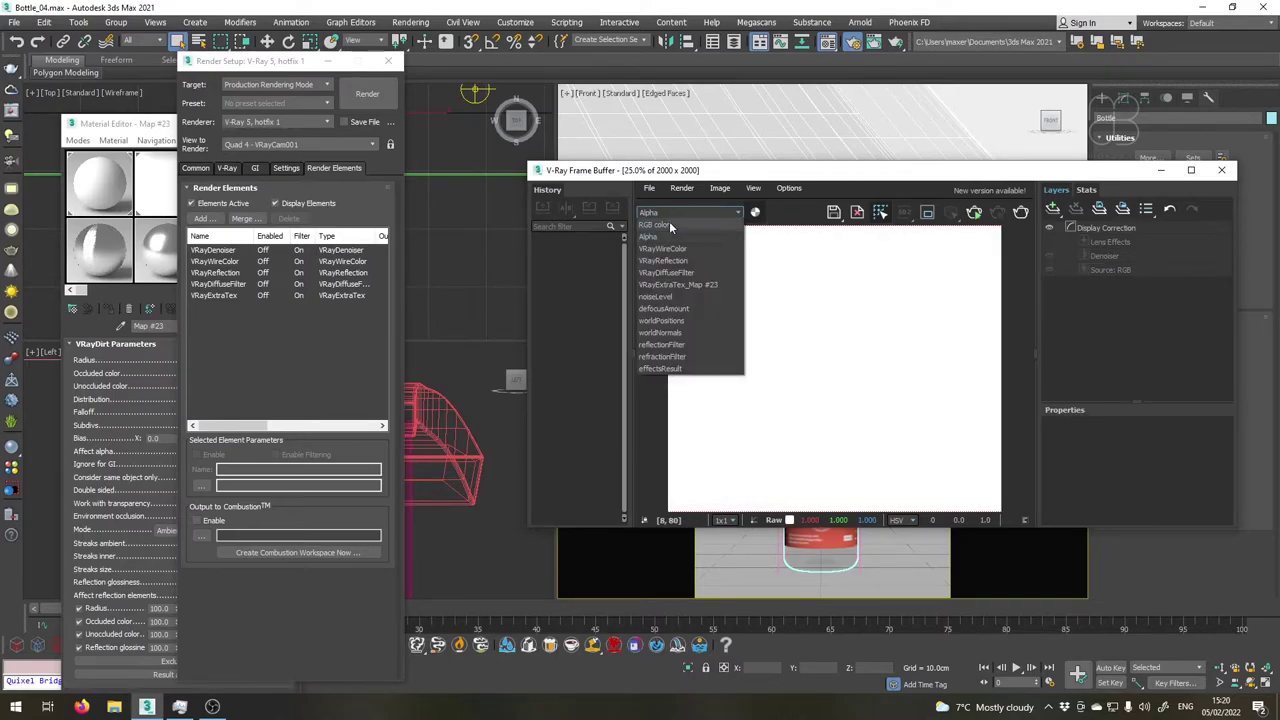
click(662, 249)
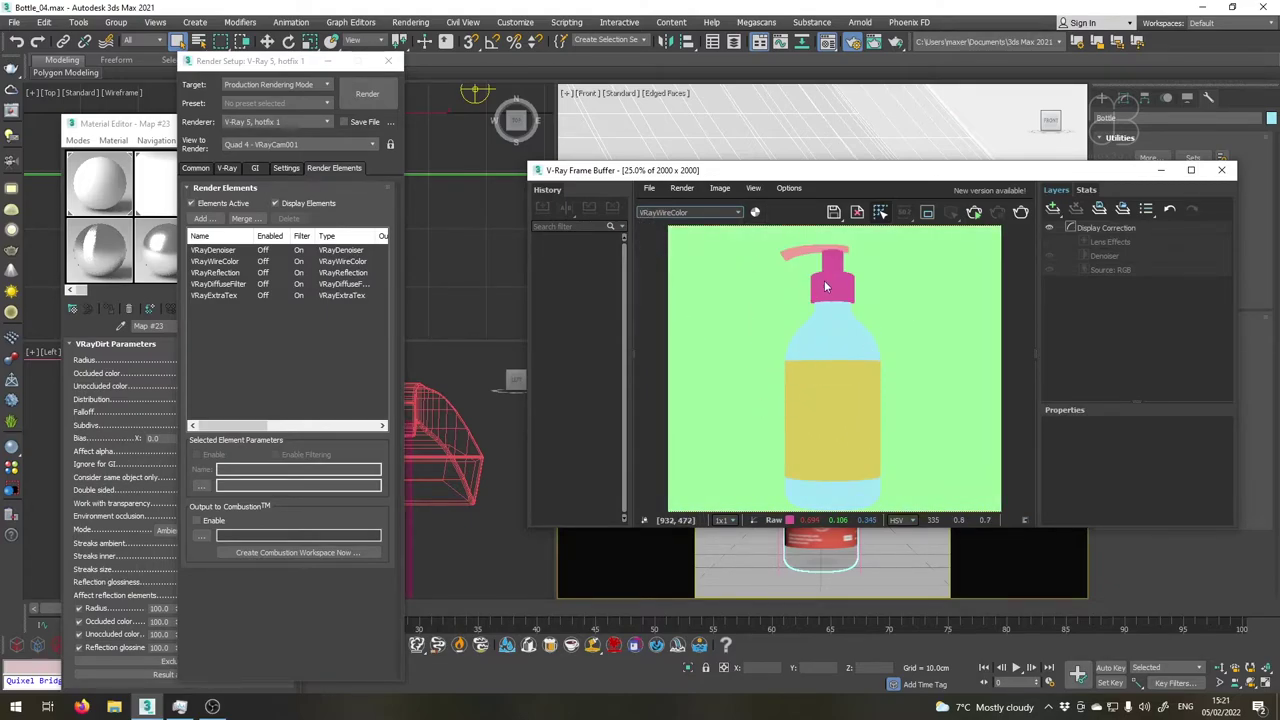
click(706, 213)
click(678, 260)
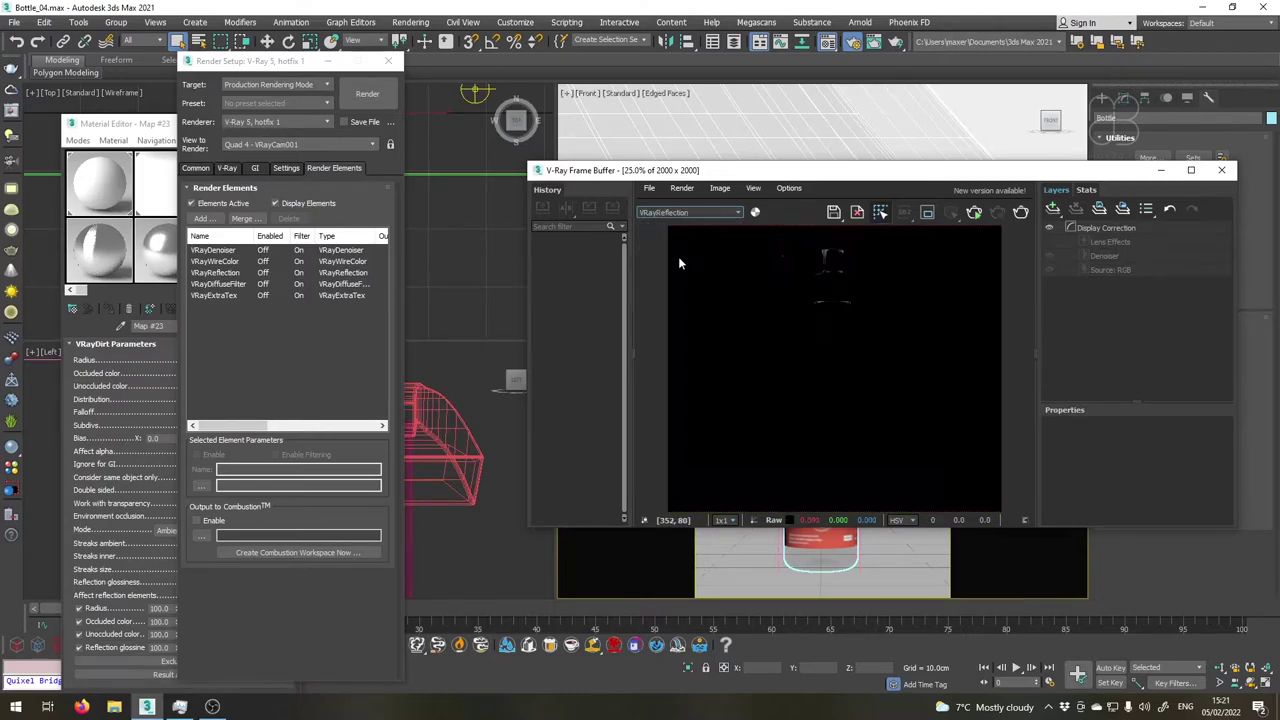
click(683, 213)
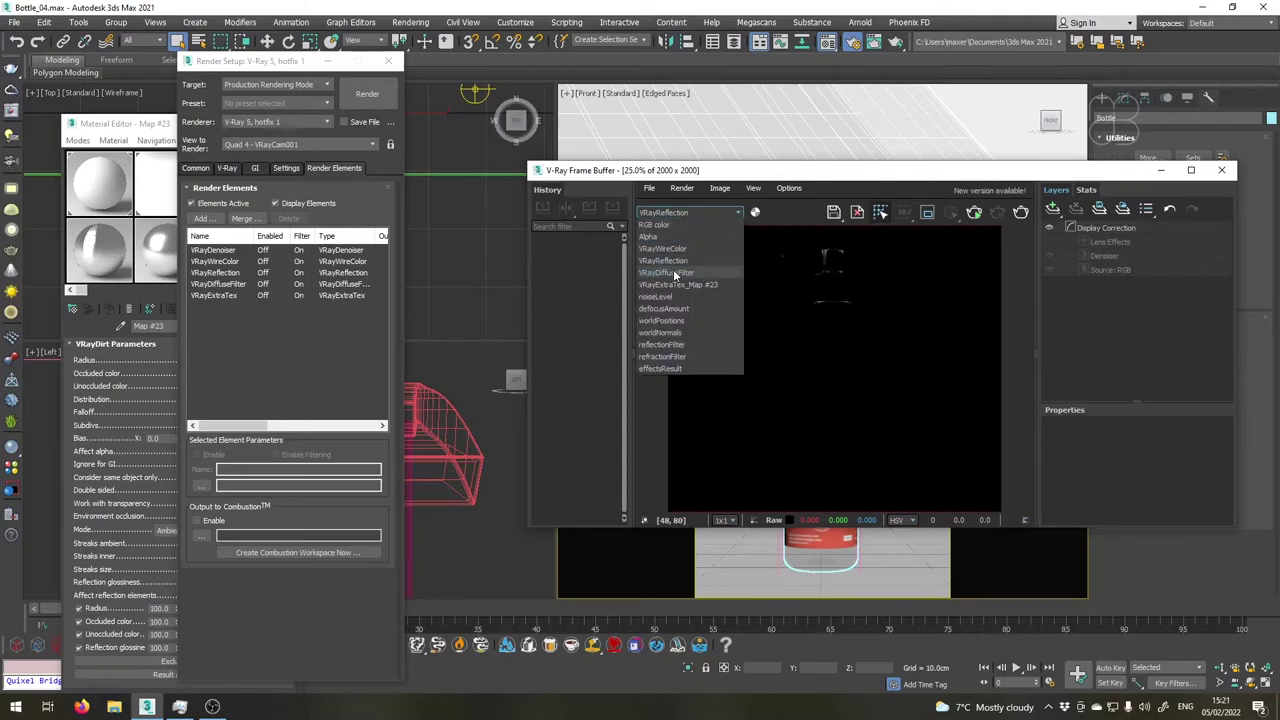
click(673, 270)
scroll(740, 381, up, 2)
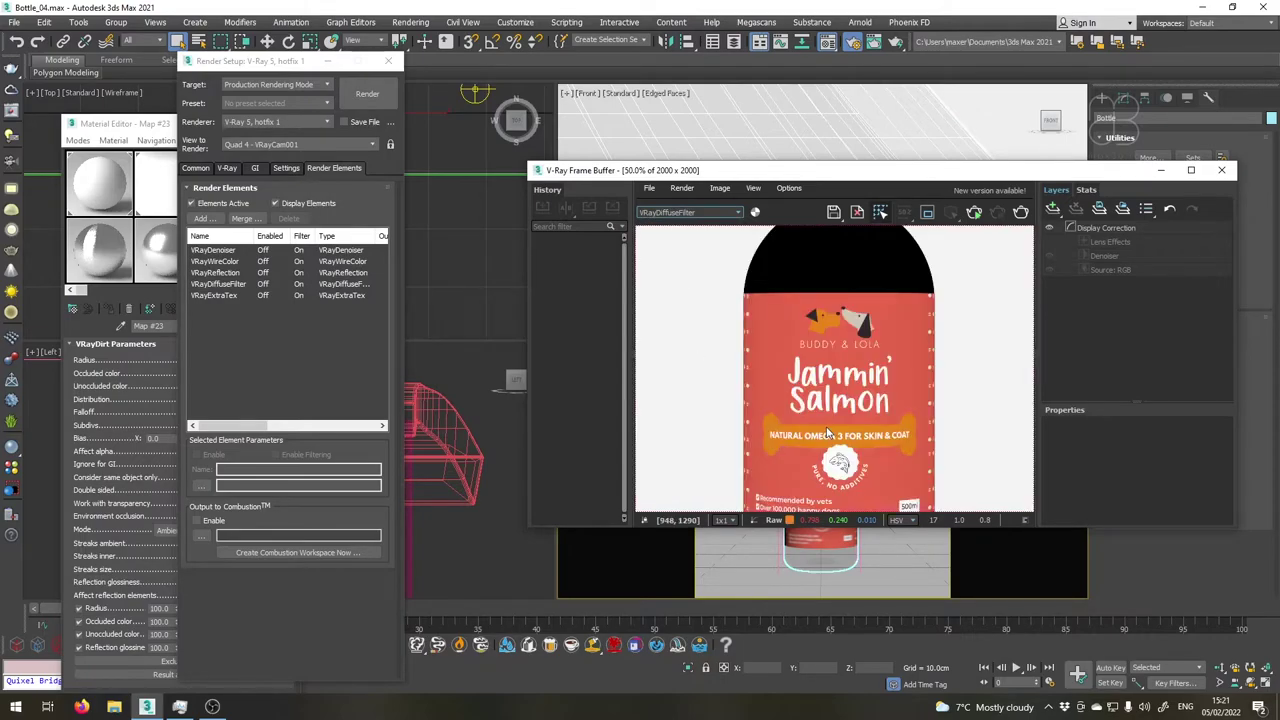
scroll(775, 385, down, 2)
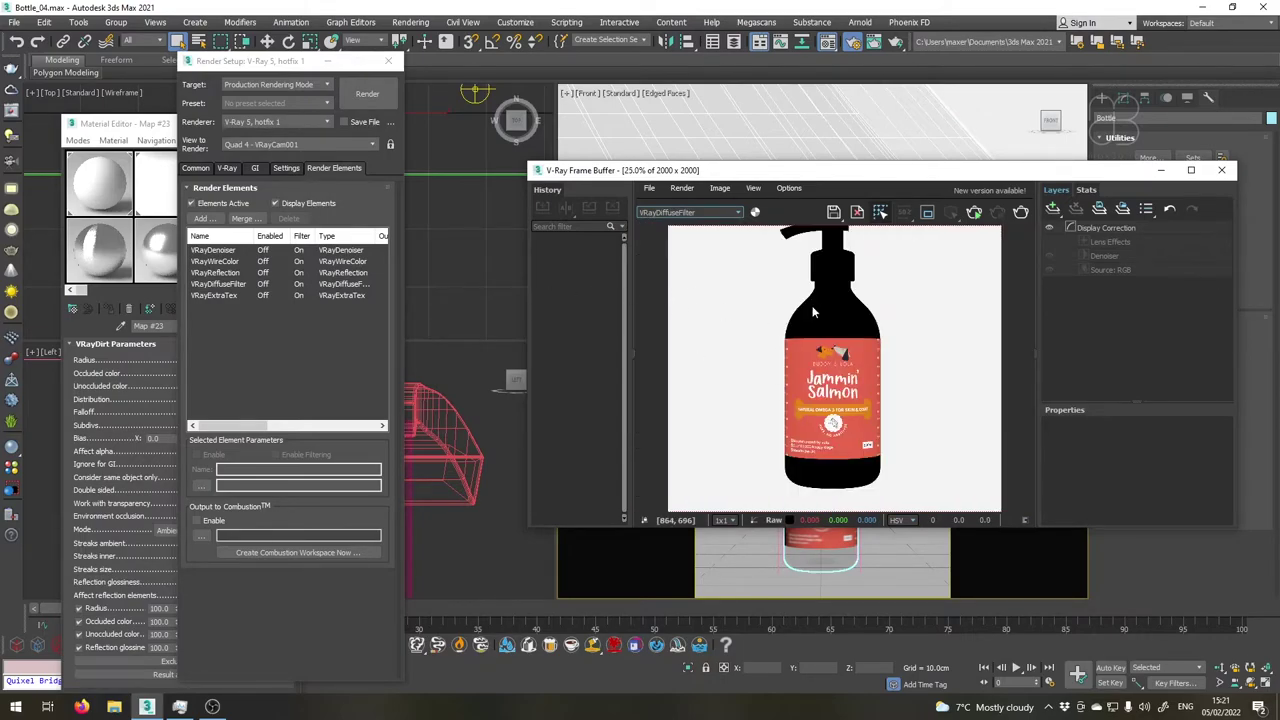
click(705, 213)
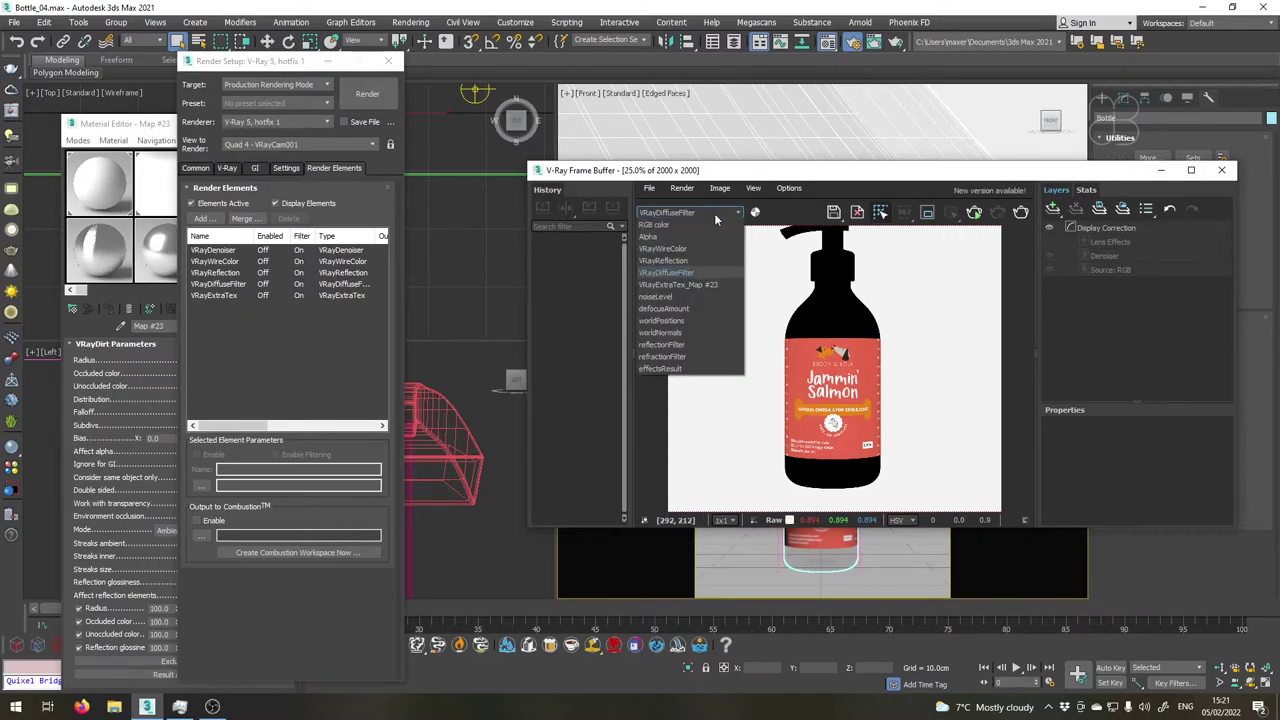
click(686, 285)
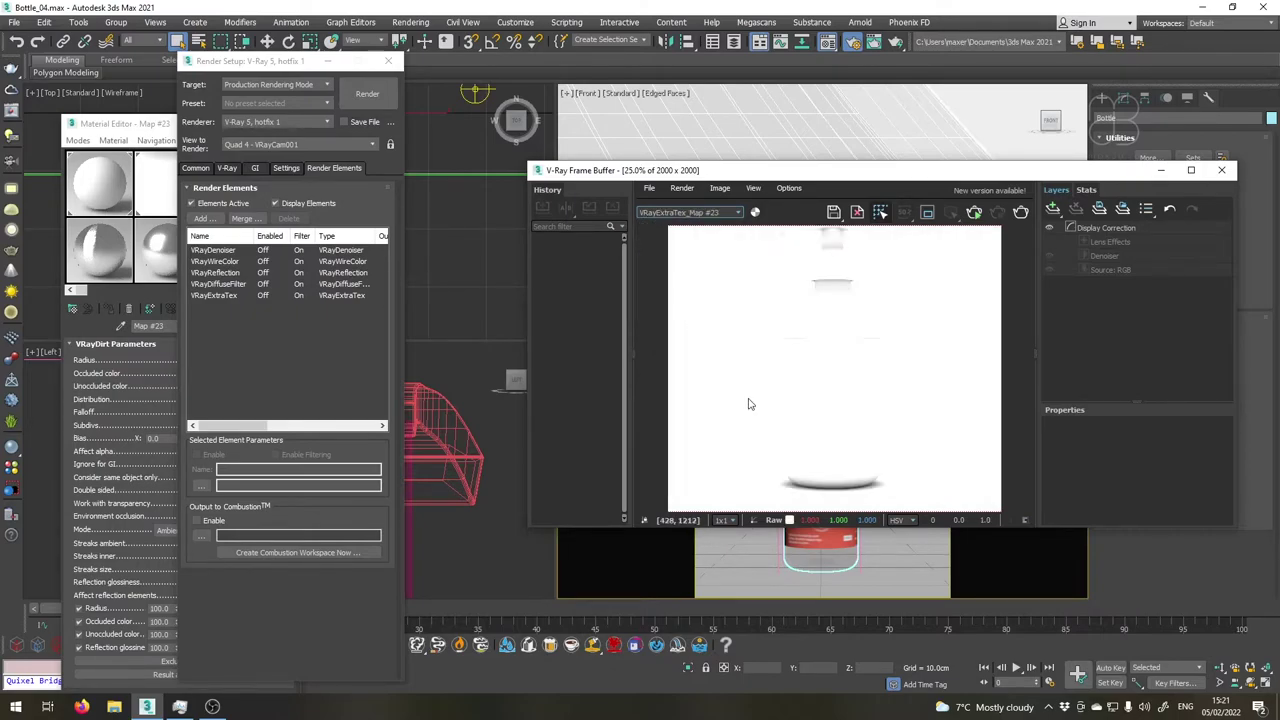
scroll(824, 319, up, 1)
scroll(811, 500, up, 1)
scroll(857, 380, down, 3)
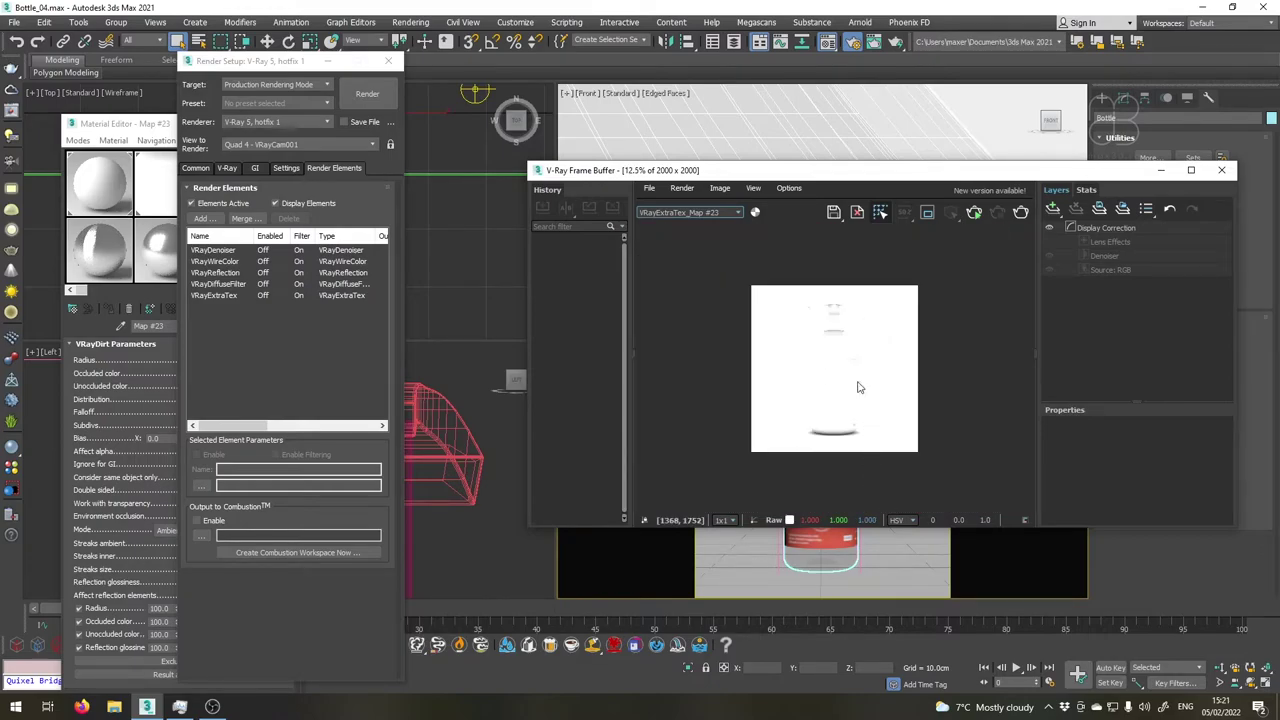
scroll(834, 329, up, 2)
scroll(790, 420, down, 1)
click(690, 213)
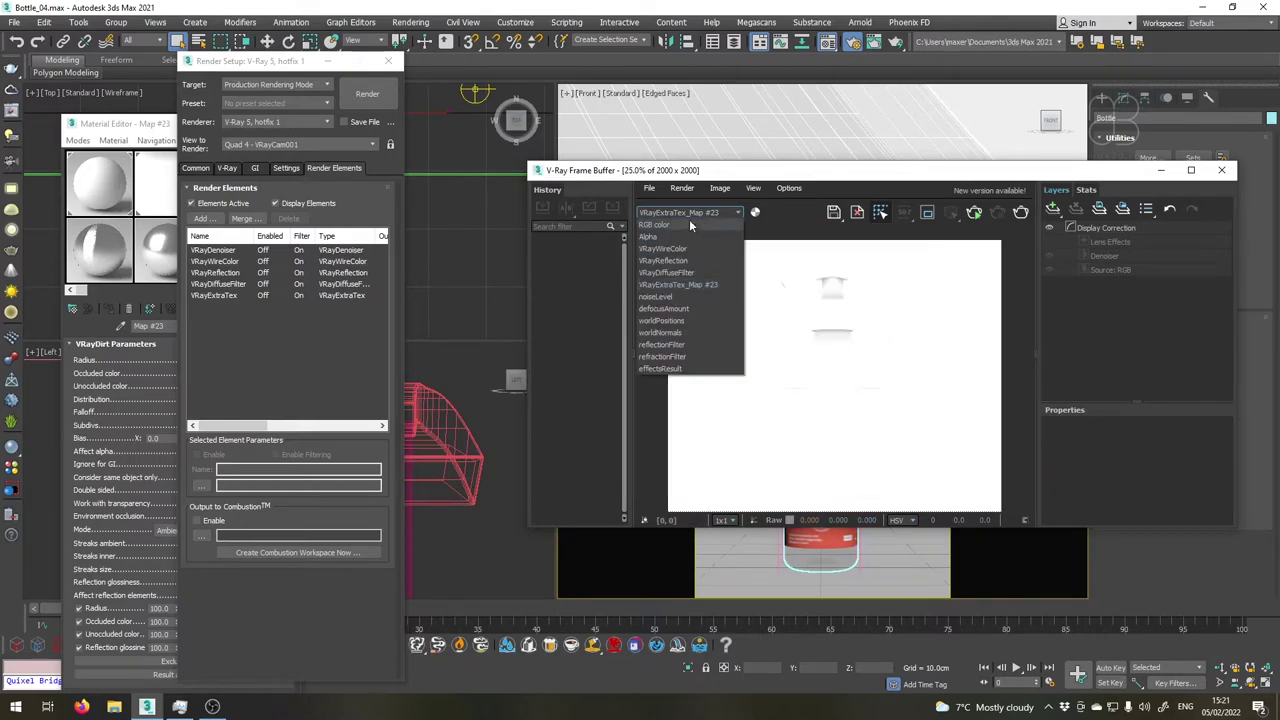
click(684, 225)
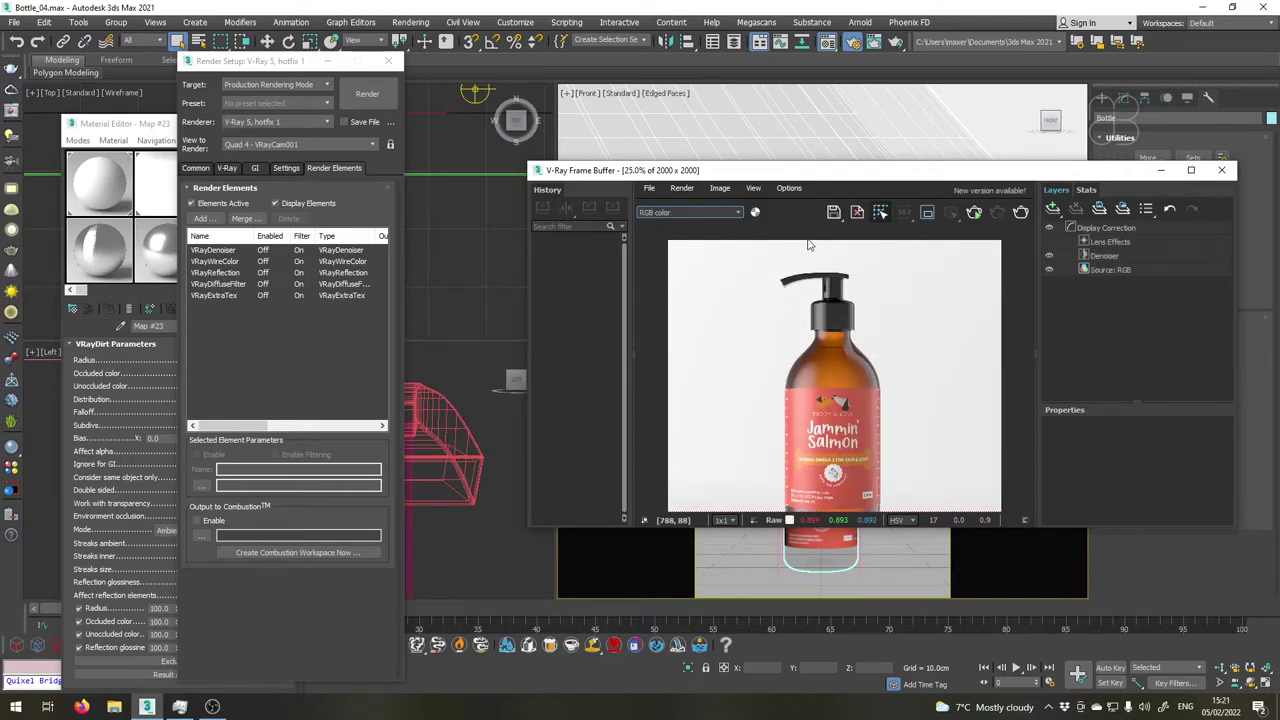
- Save all image channels as Bottle.png in a new 'render' folder, PNG RGB 24 bit, no alpha
click(832, 215)
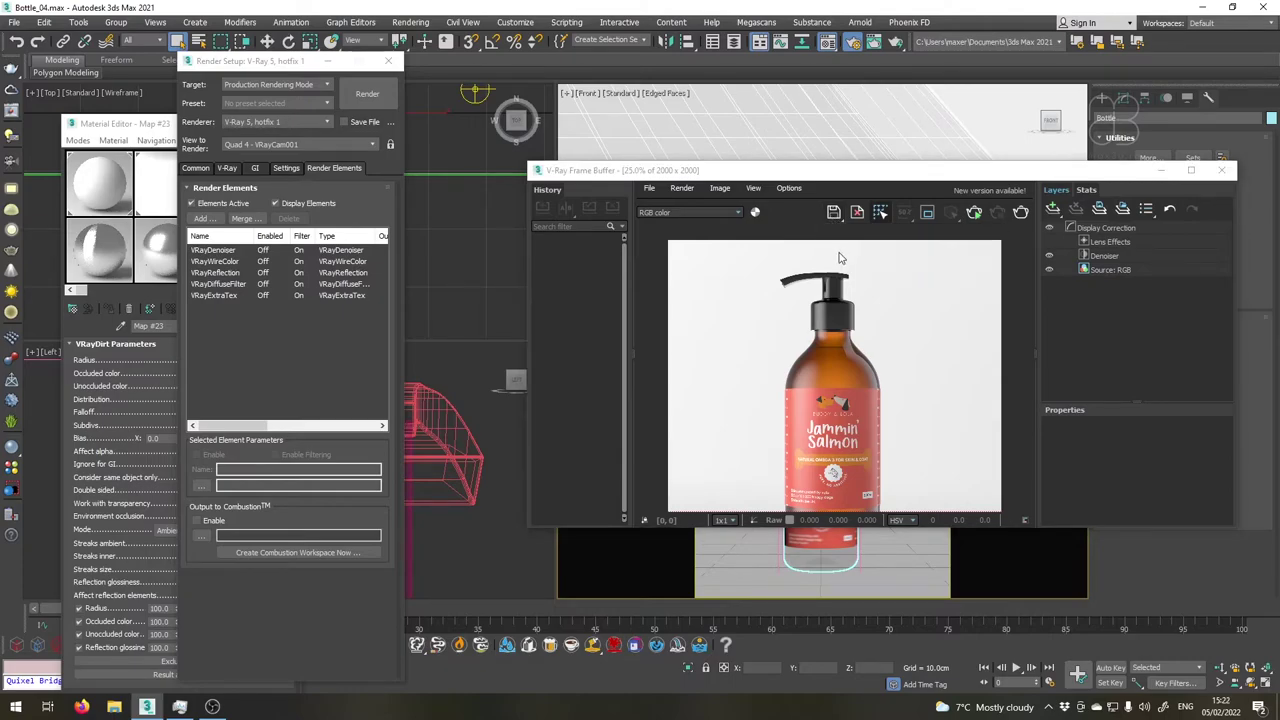
click(840, 259)
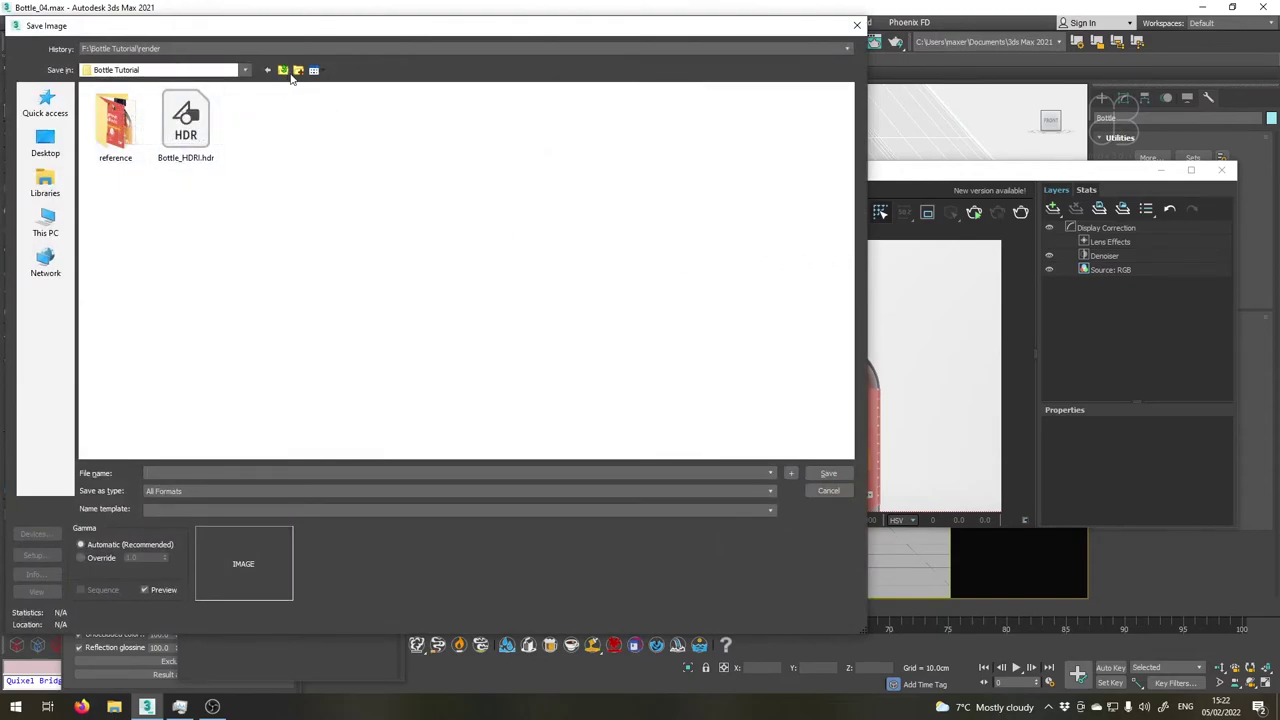
click(298, 70)
text(render)
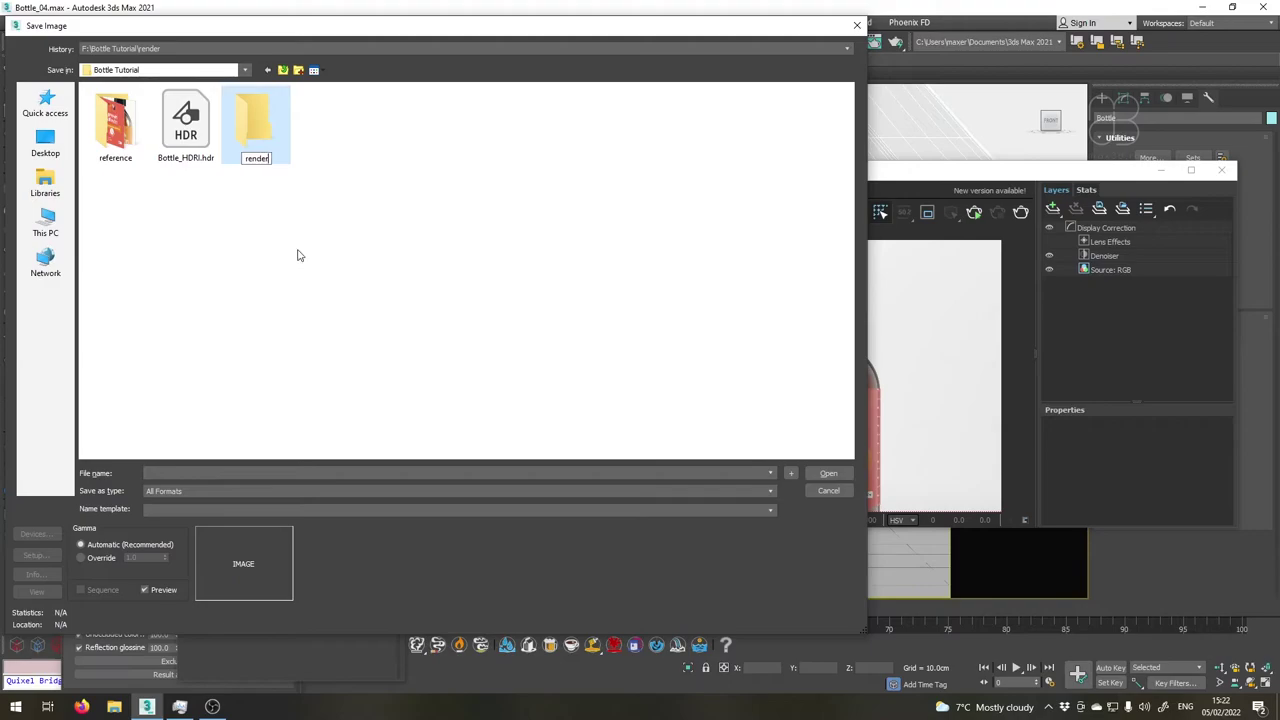
key(Return)
double_click(279, 157)
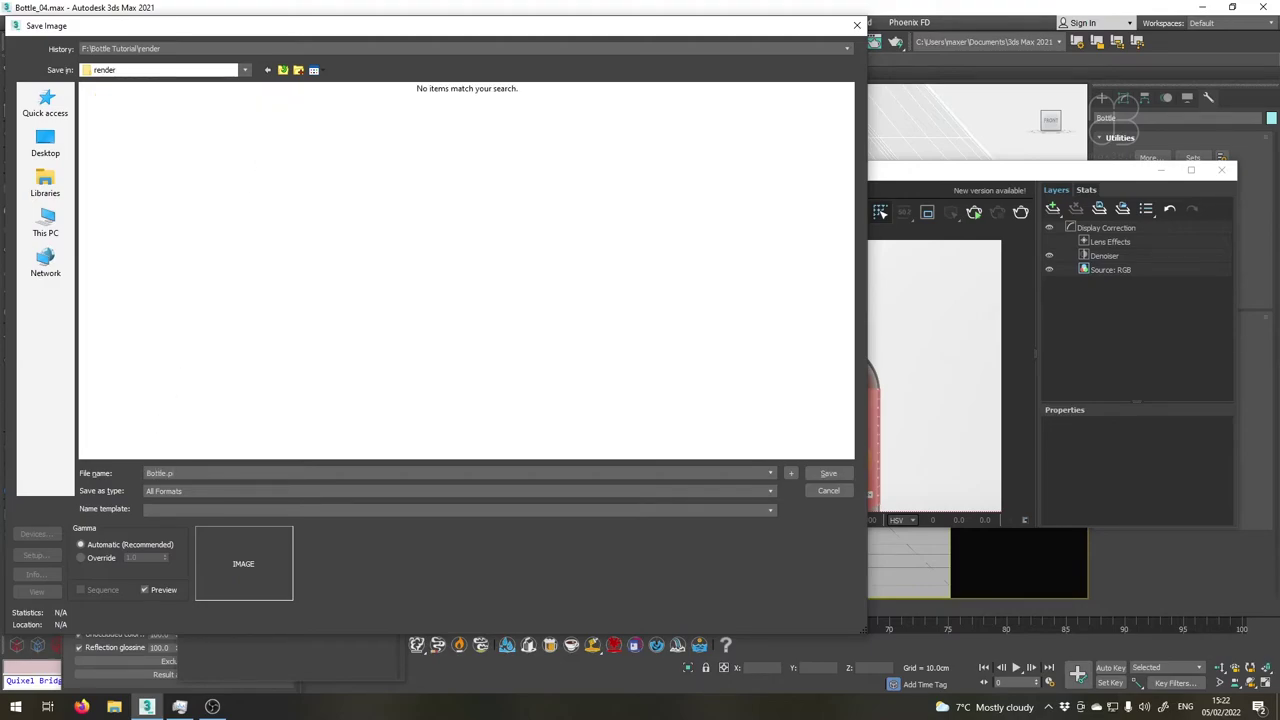
key(Return)
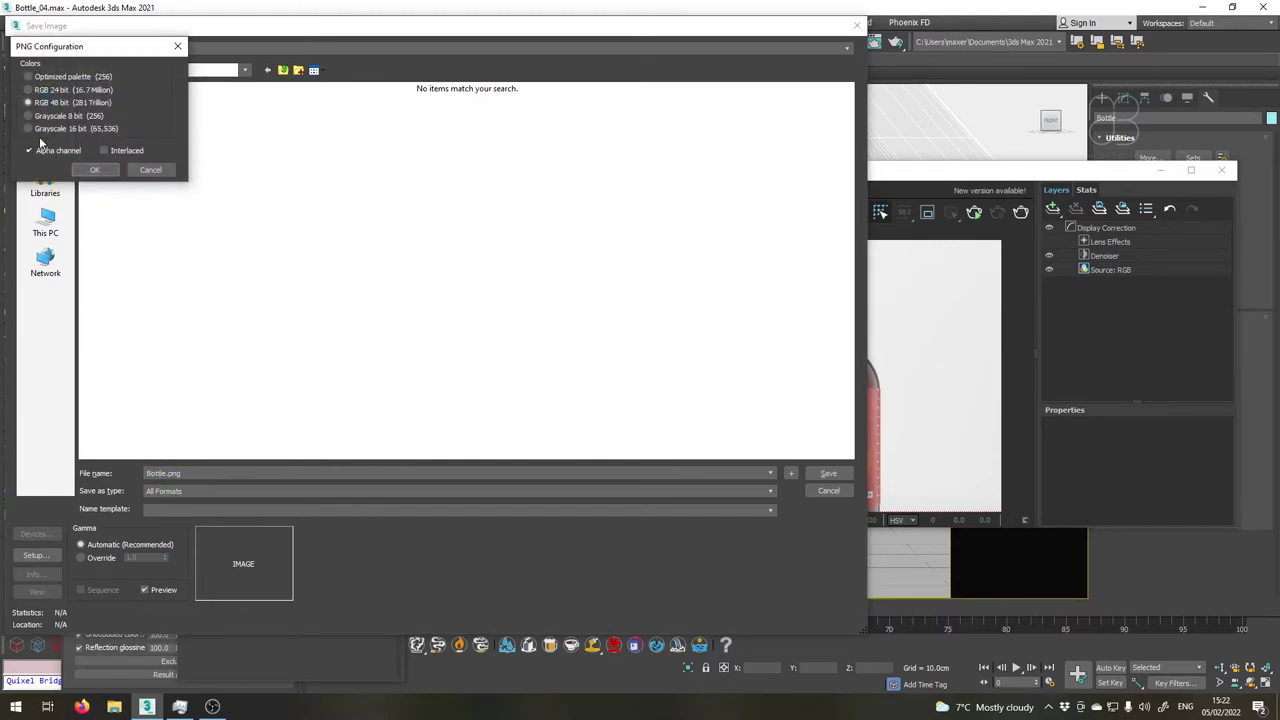
click(29, 90)
click(31, 152)
click(96, 170)
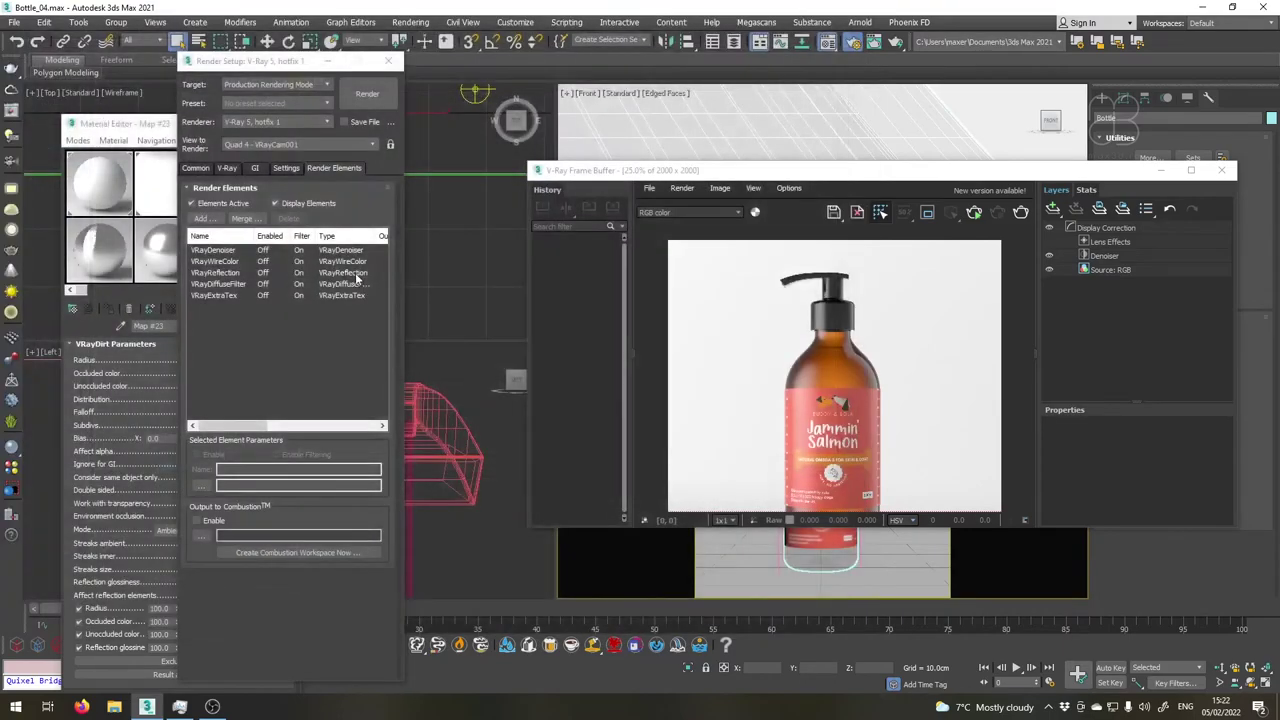
- Check the saved passes as extra large thumbnails, then close the V-Ray frame buffer
click(834, 214)
right_click(216, 215)
mouse_move(250, 221)
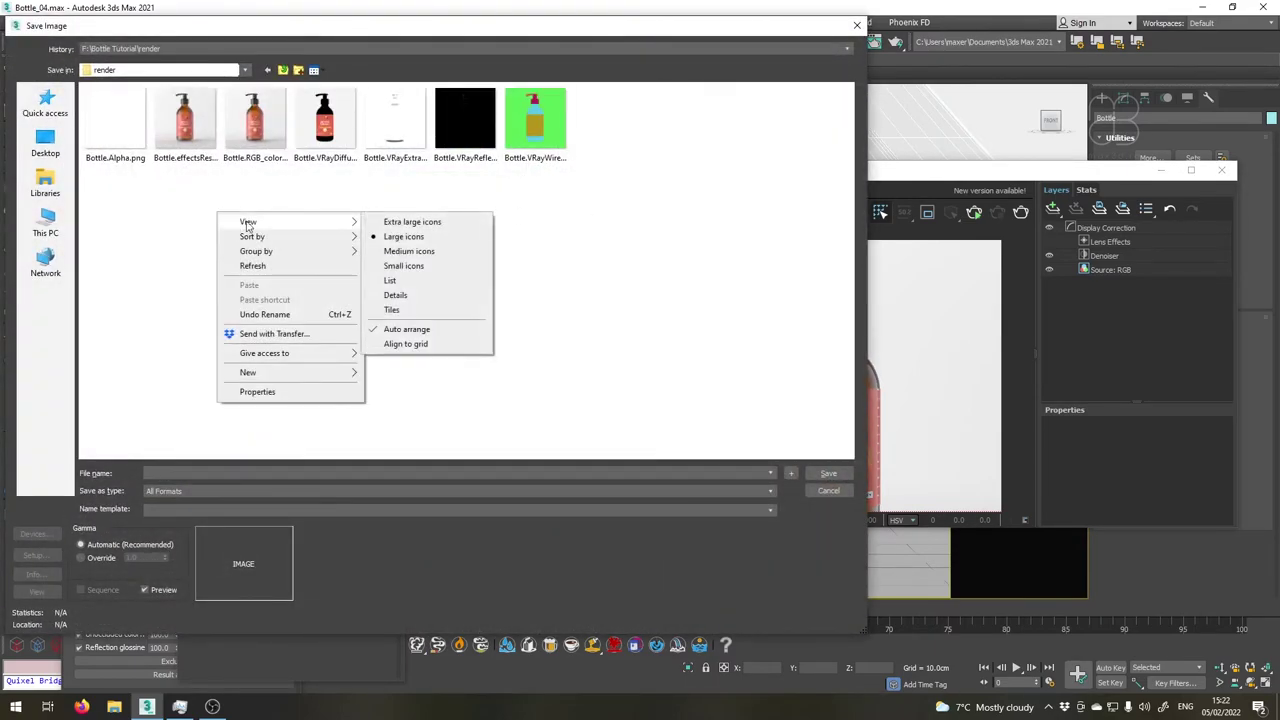
click(410, 219)
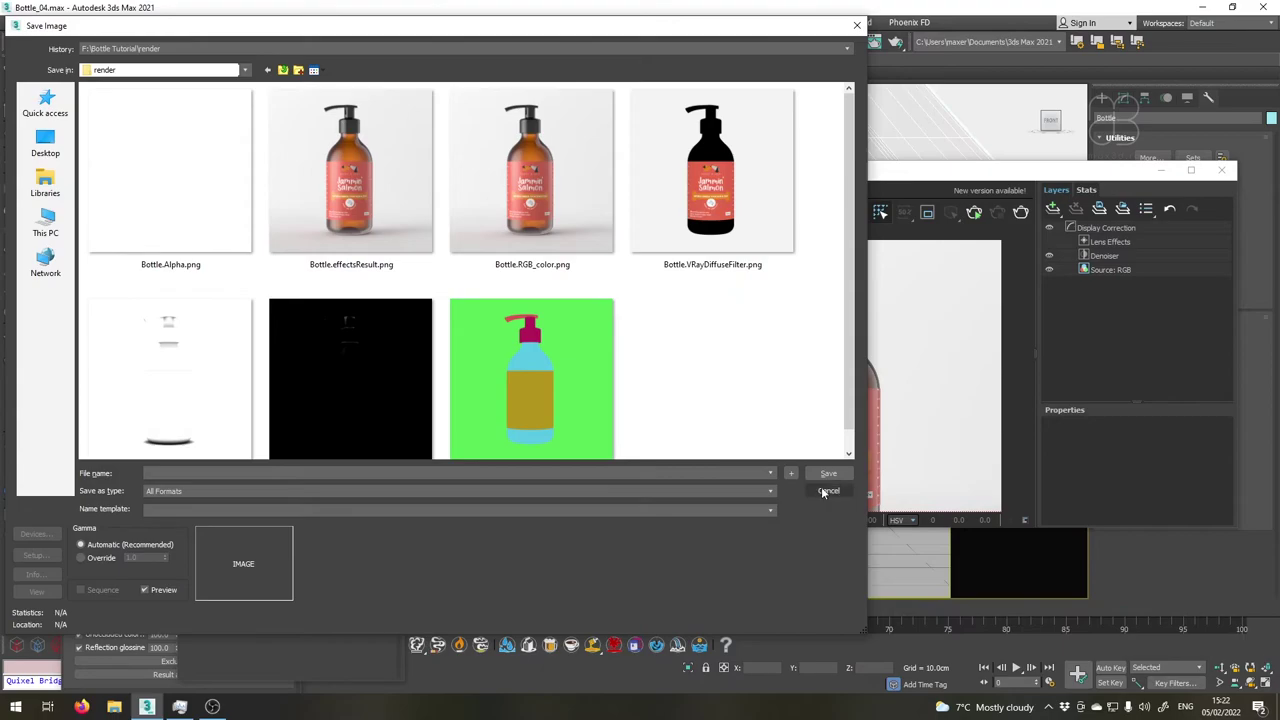
click(828, 490)
click(1221, 170)
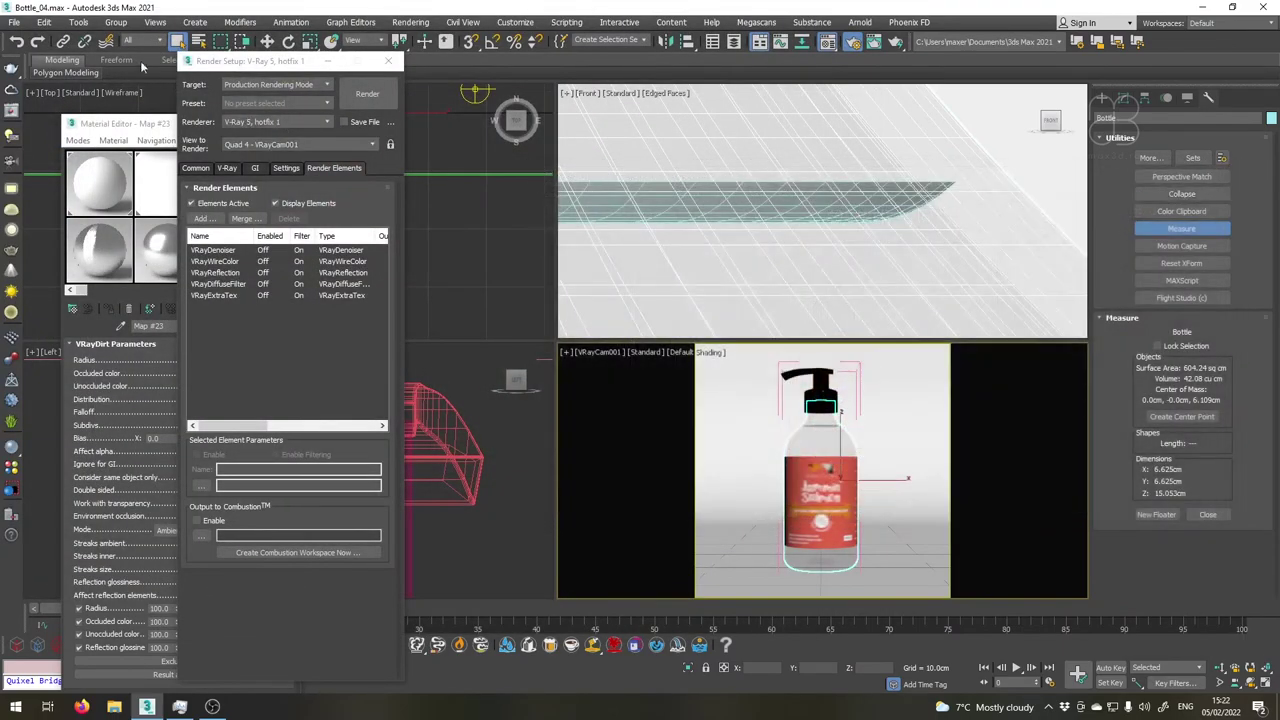
- Use Save As to store the scene as Bottle_05.max
click(14, 22)
click(48, 140)
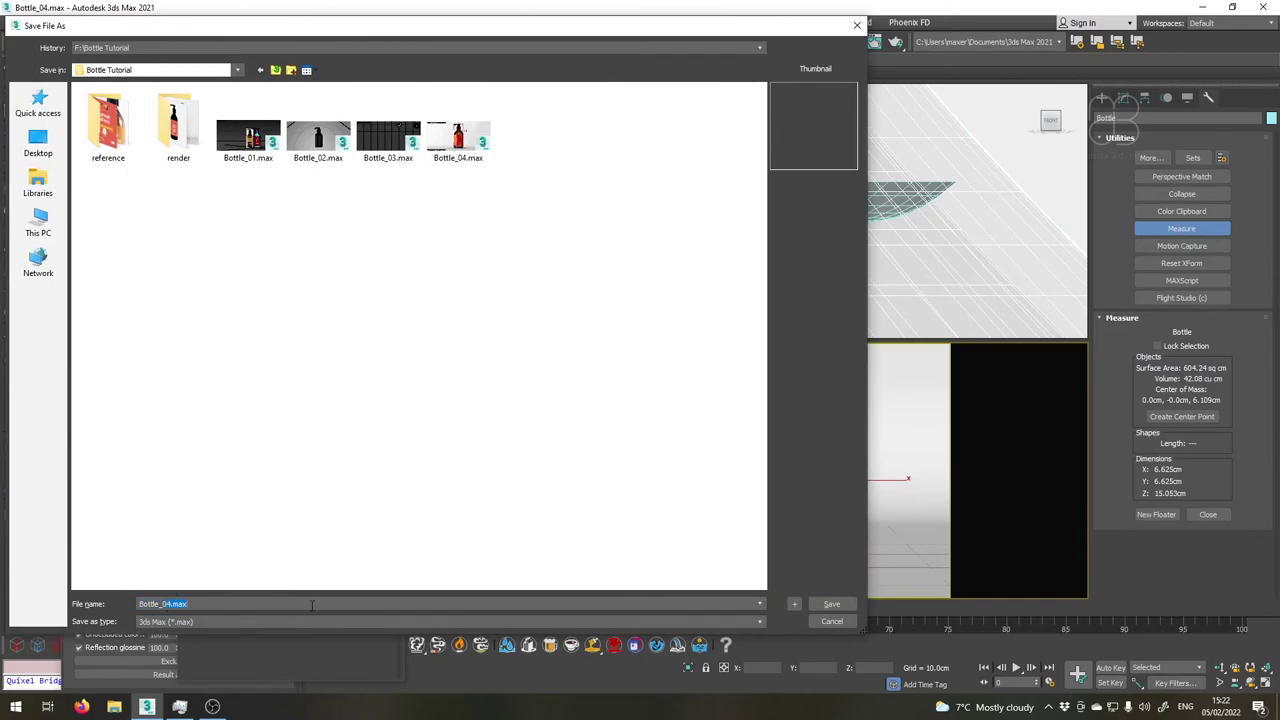
text(Bottle_05)
key(Return)
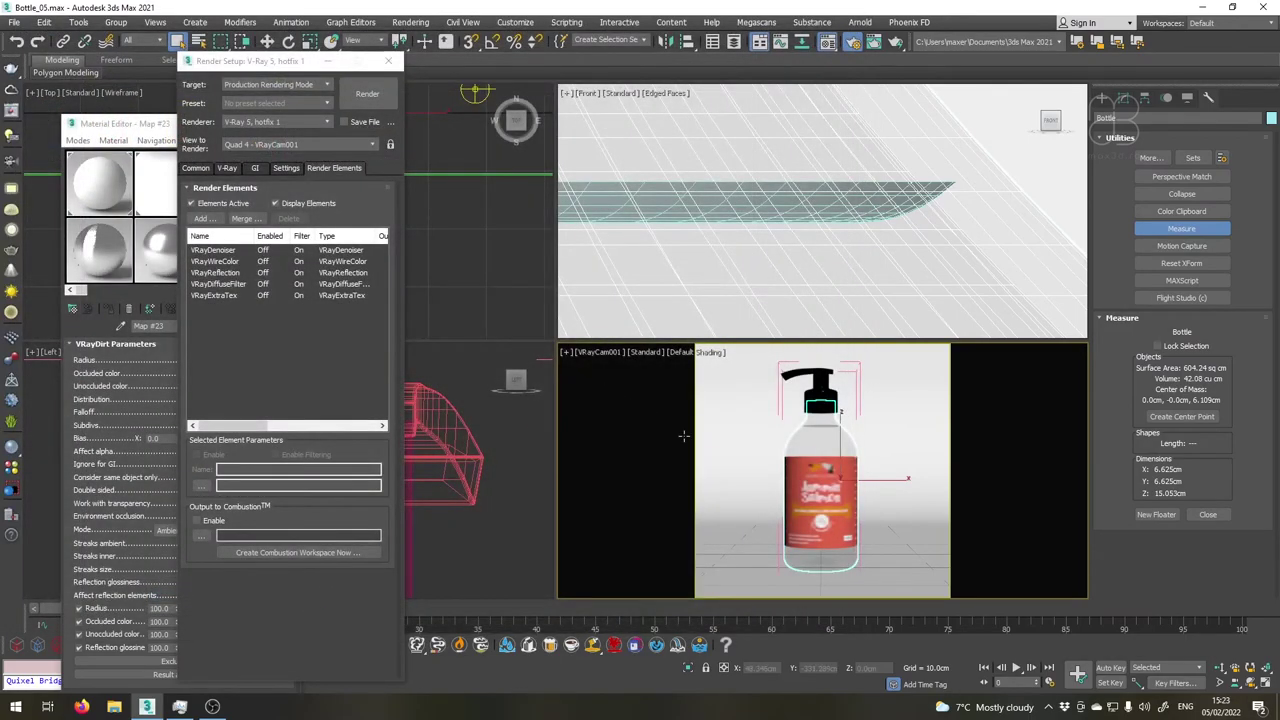